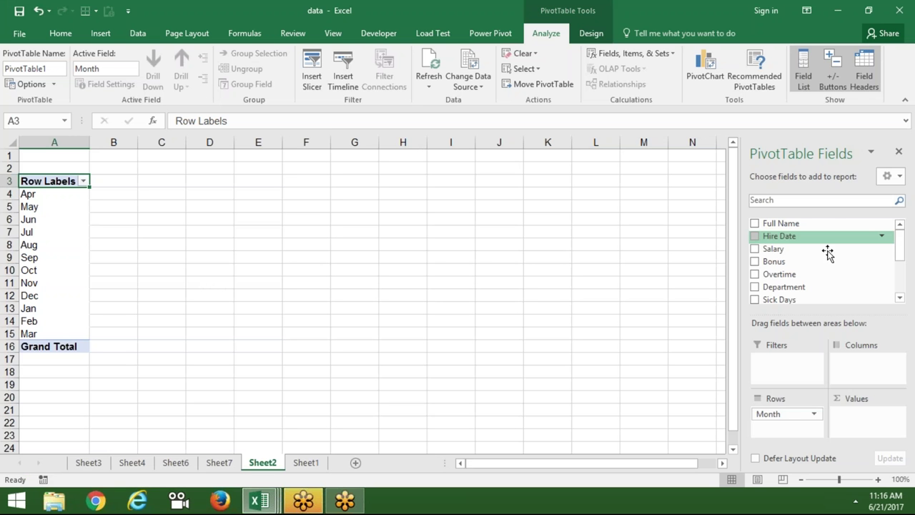
Add Full Name to Values to count names by month, Apr through Mar, totalling 100.
drag(825, 227, 868, 423)
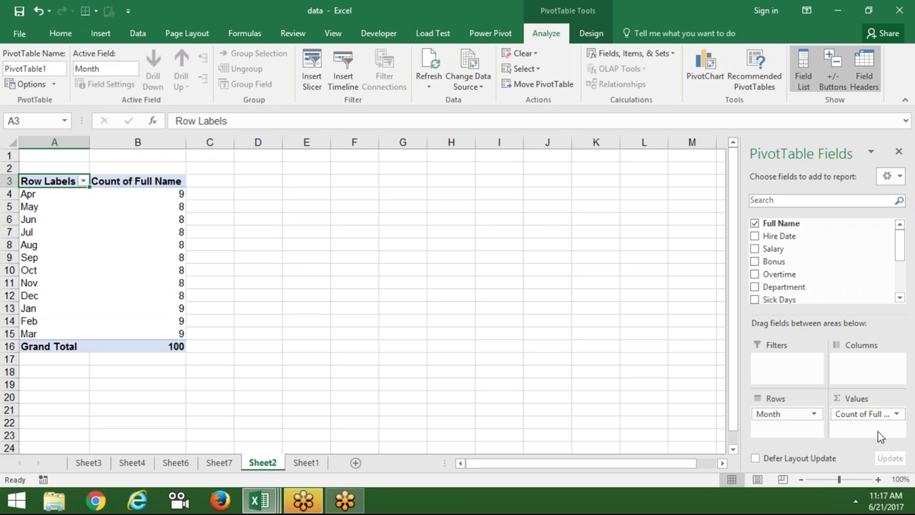
click(172, 205)
key(Up)
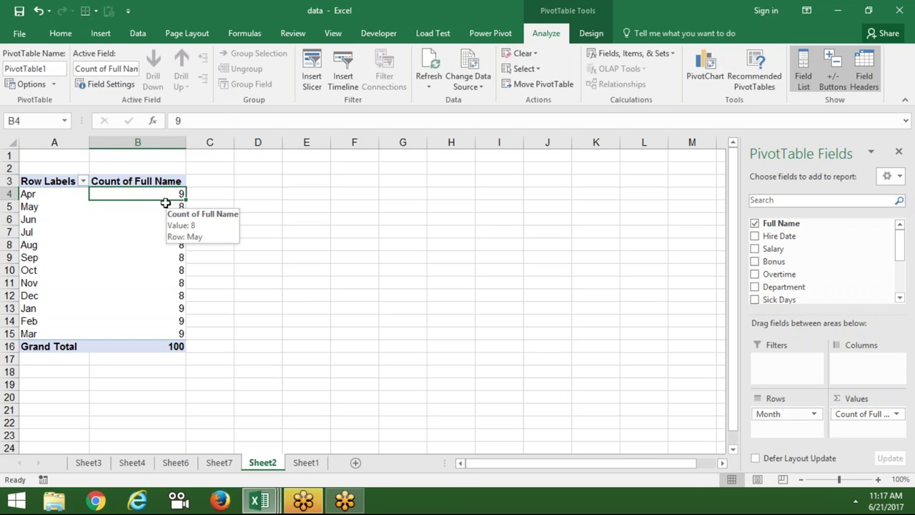
click(201, 207)
click(179, 194)
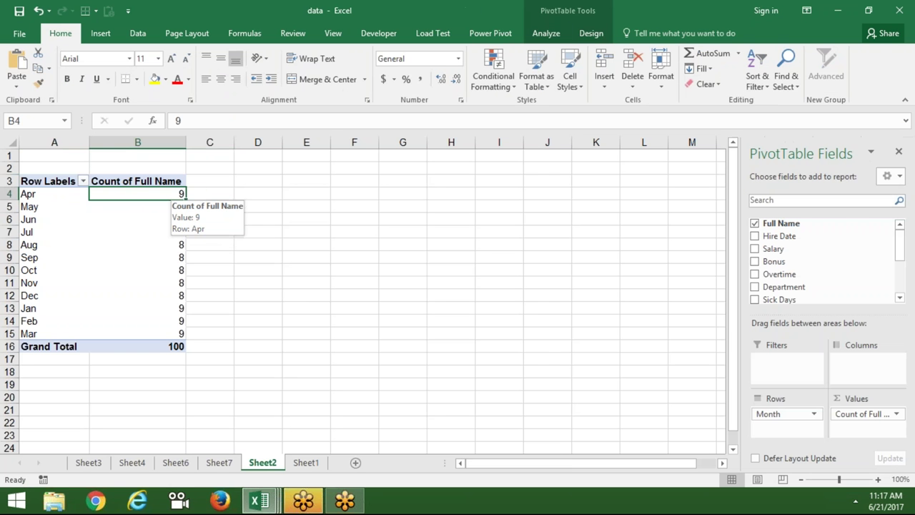
click(198, 205)
text(17)
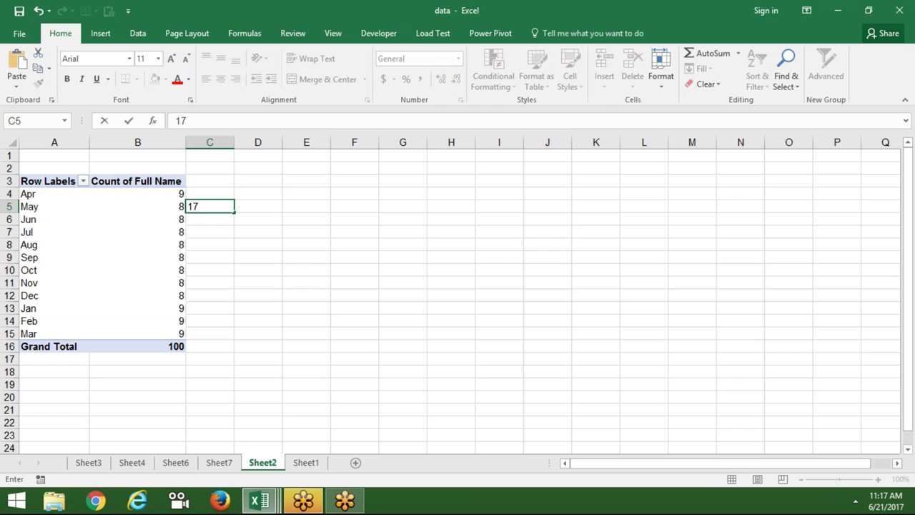
key(Return)
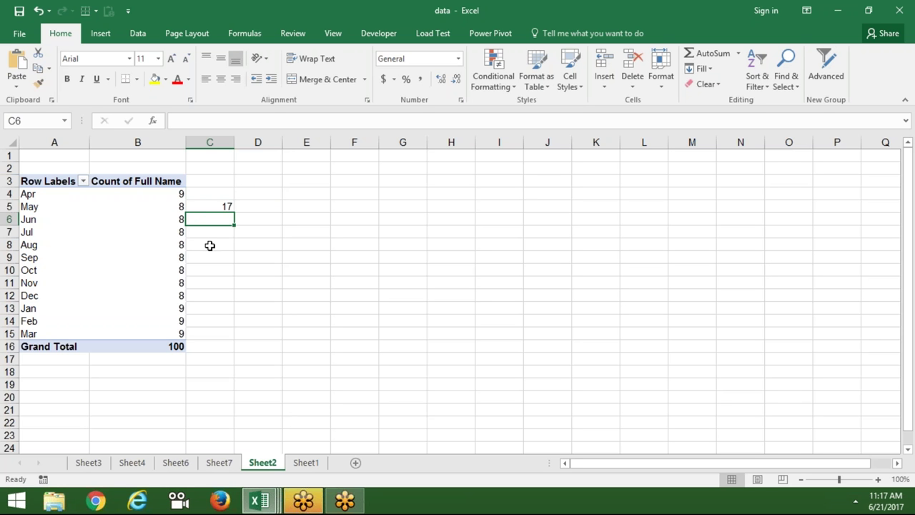
text(25)
key(Return)
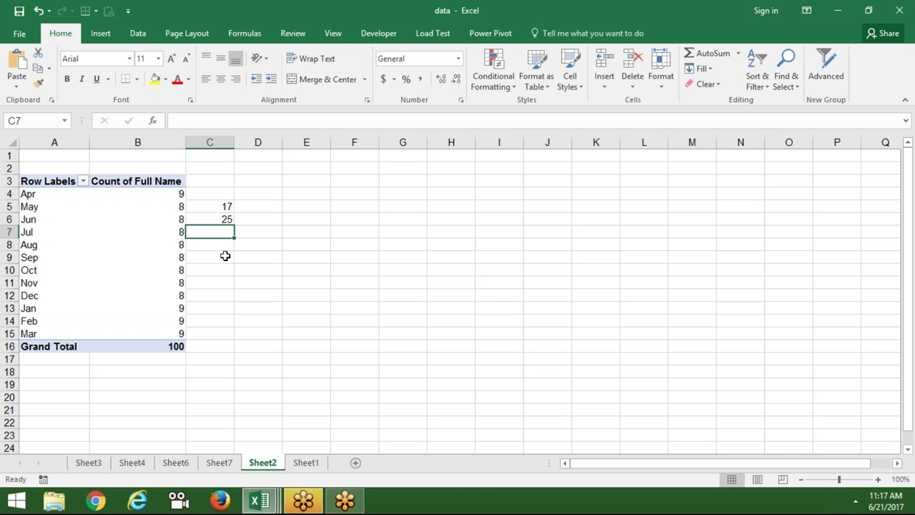
key(Up)
key(Up)
key(shift+Down)
key(Delete)
click(180, 240)
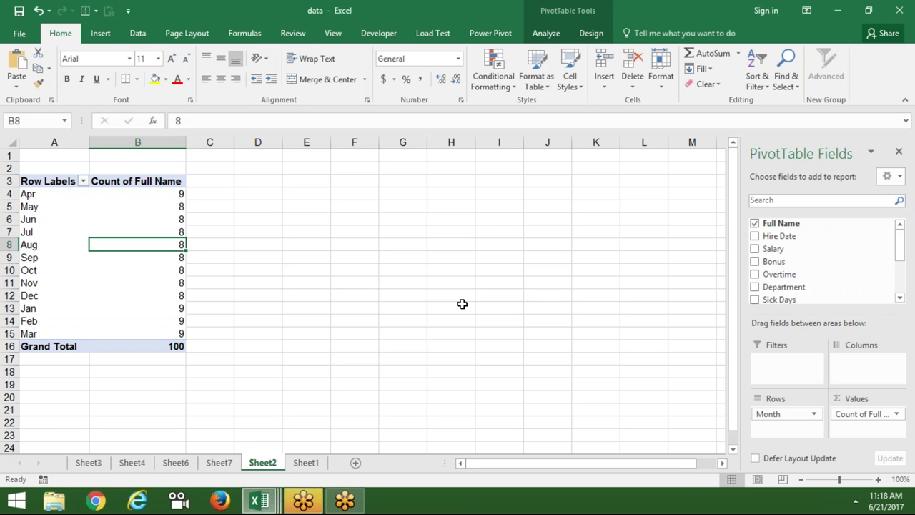
click(845, 411)
click(849, 397)
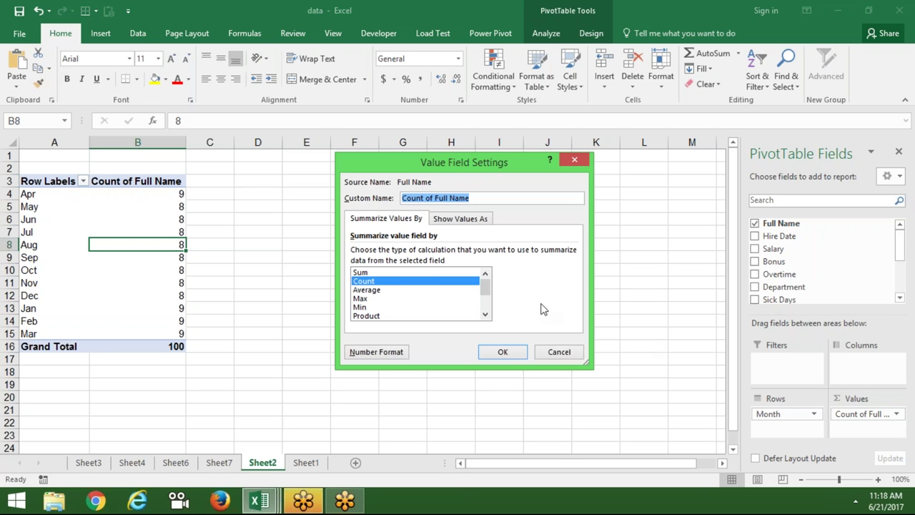
click(477, 226)
click(400, 223)
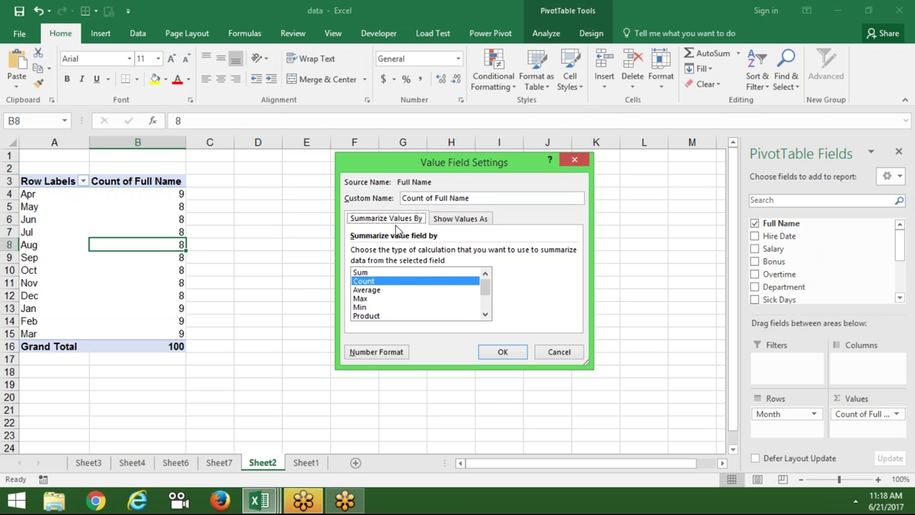
click(446, 222)
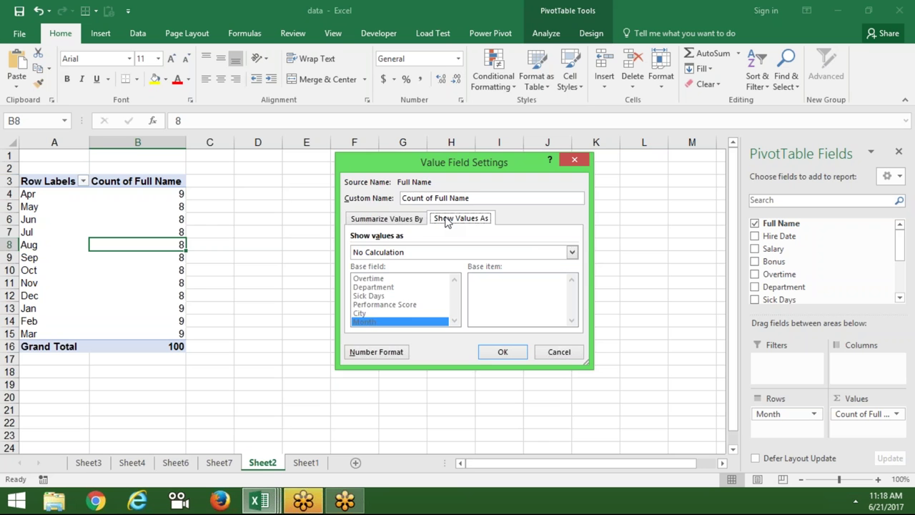
key(Return)
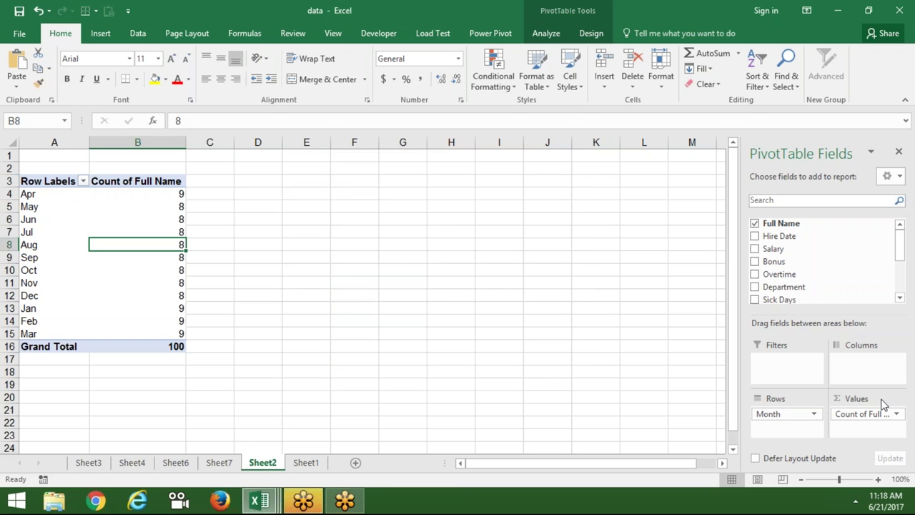
Show Count of Full Name as Running Total In with base field Month, rising from 9 to 100.
click(898, 415)
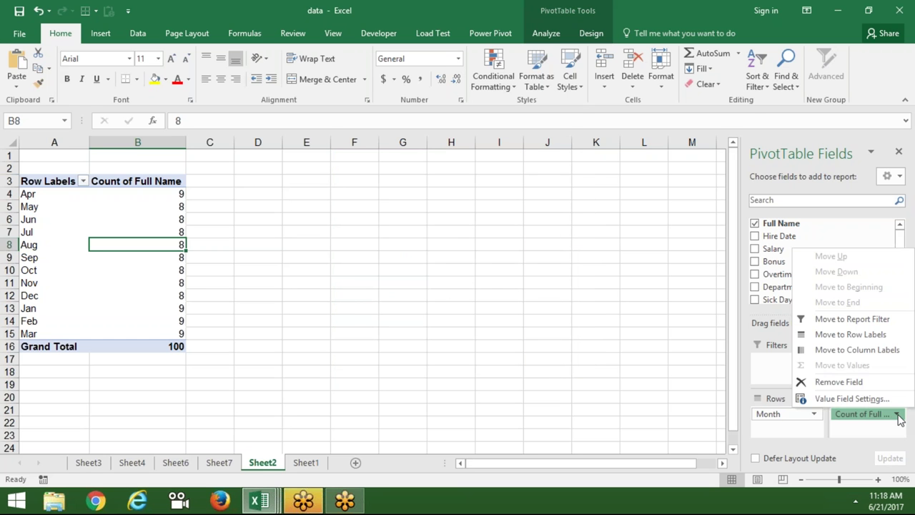
click(887, 400)
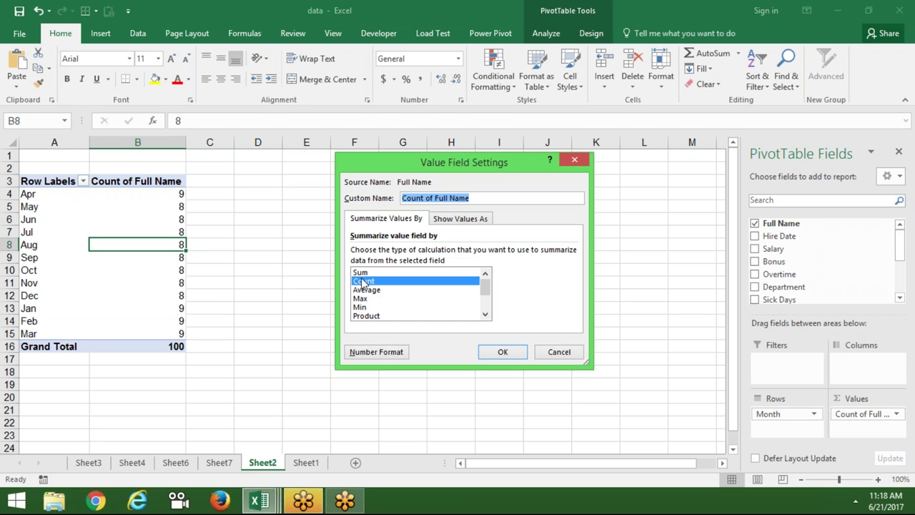
click(447, 220)
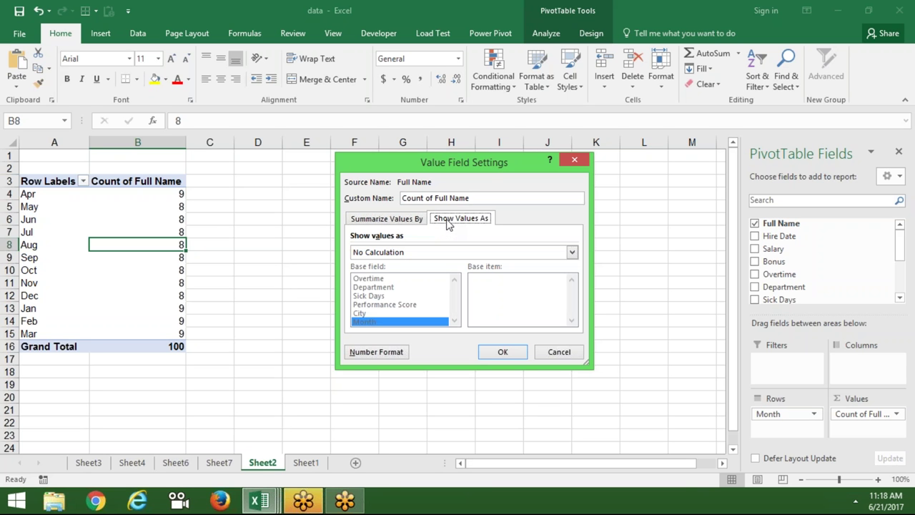
click(384, 254)
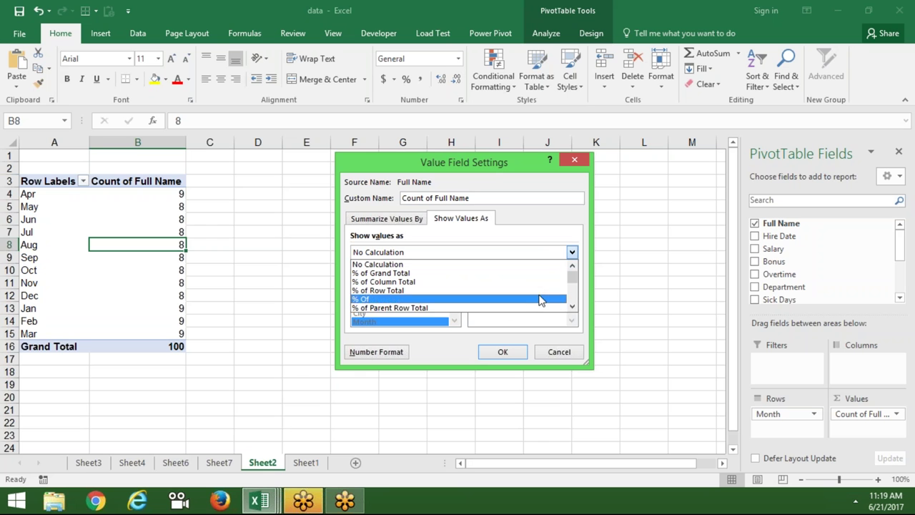
click(573, 306)
click(573, 306)
click(573, 307)
click(572, 307)
click(572, 307)
click(573, 307)
click(572, 307)
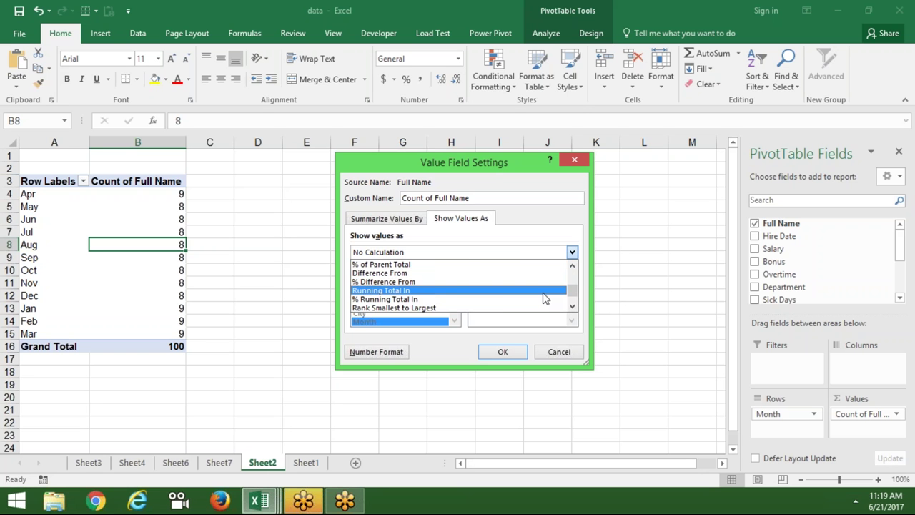
click(543, 291)
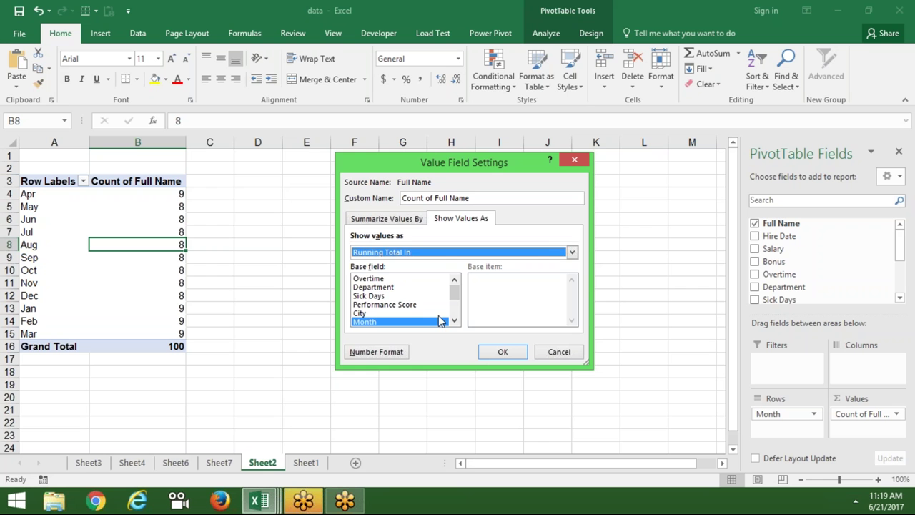
click(509, 352)
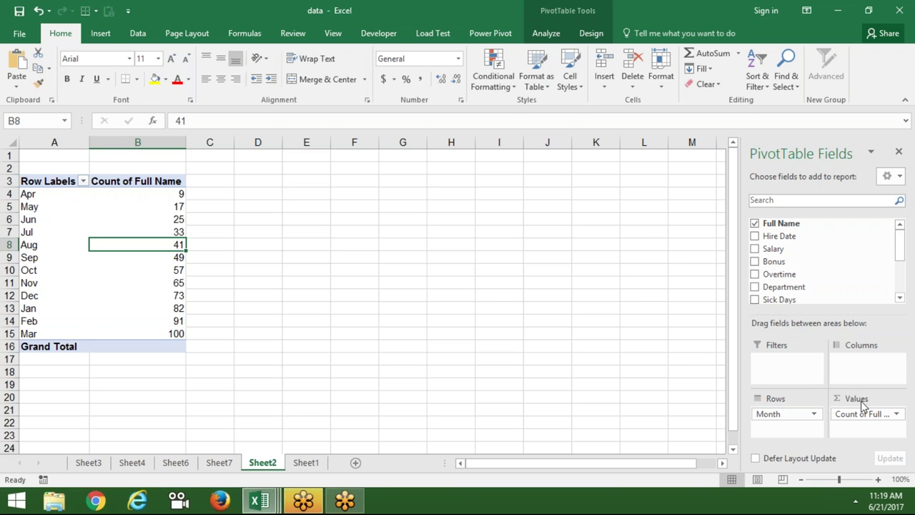
Add Full Name to Values a second time, then drag the count fields out of the pivot.
drag(767, 224, 854, 427)
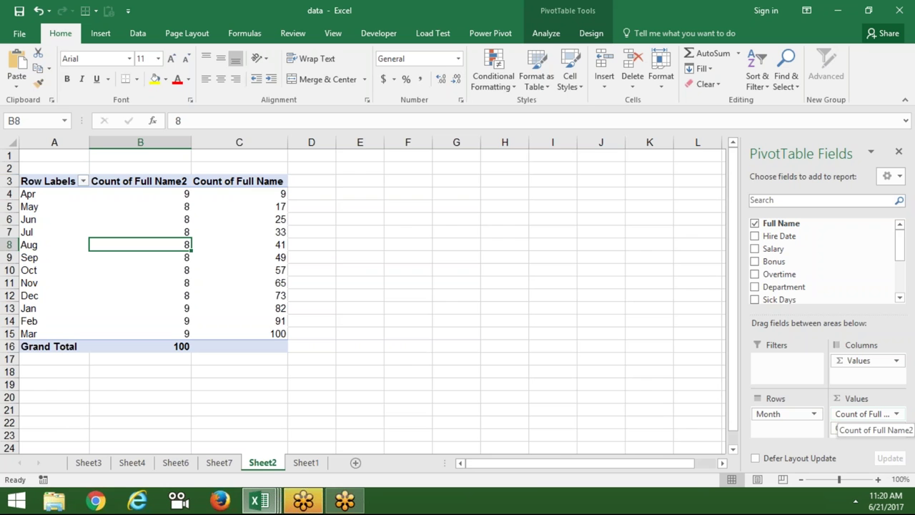
drag(858, 429, 822, 285)
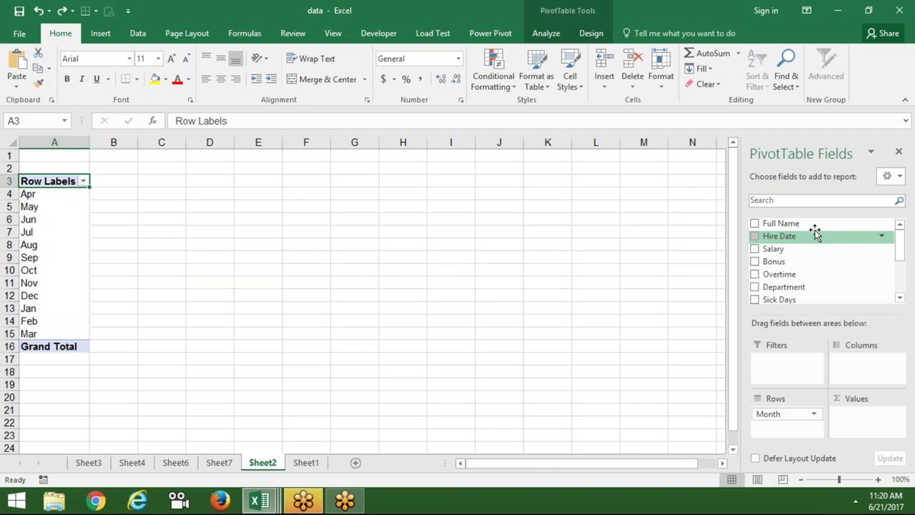
Re-add Full Name to Values and show it as Running Total In by Month, reaching 100.
drag(815, 229, 861, 418)
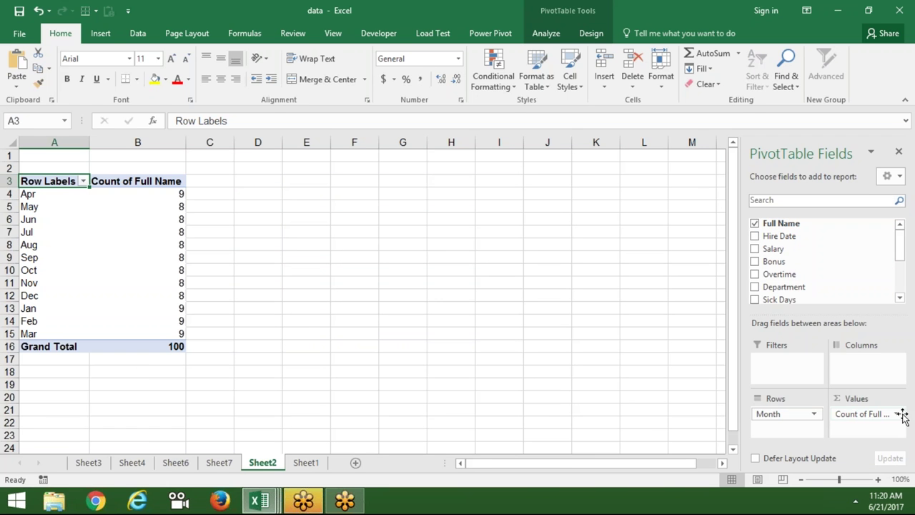
click(897, 415)
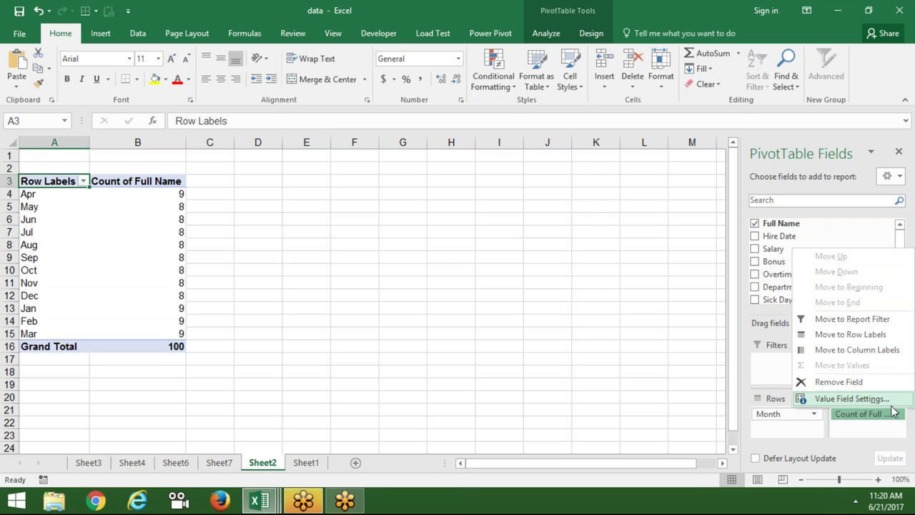
click(891, 402)
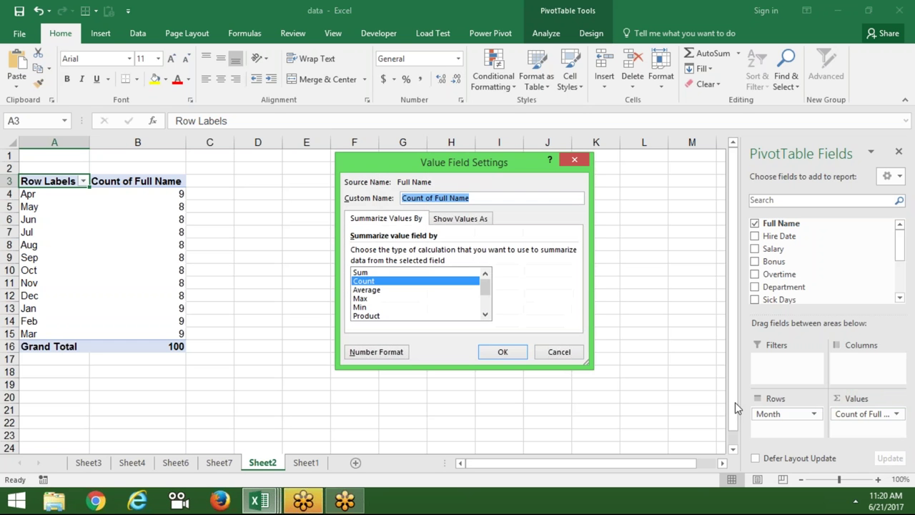
click(471, 226)
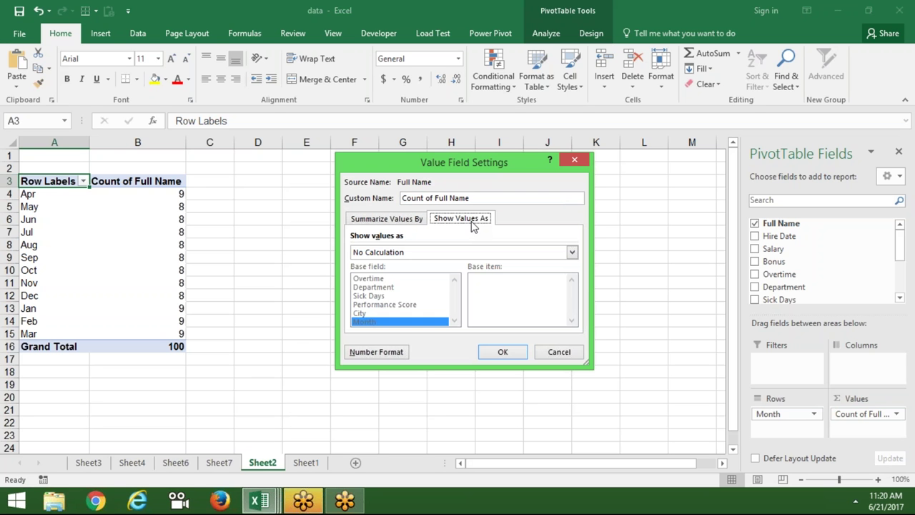
click(458, 253)
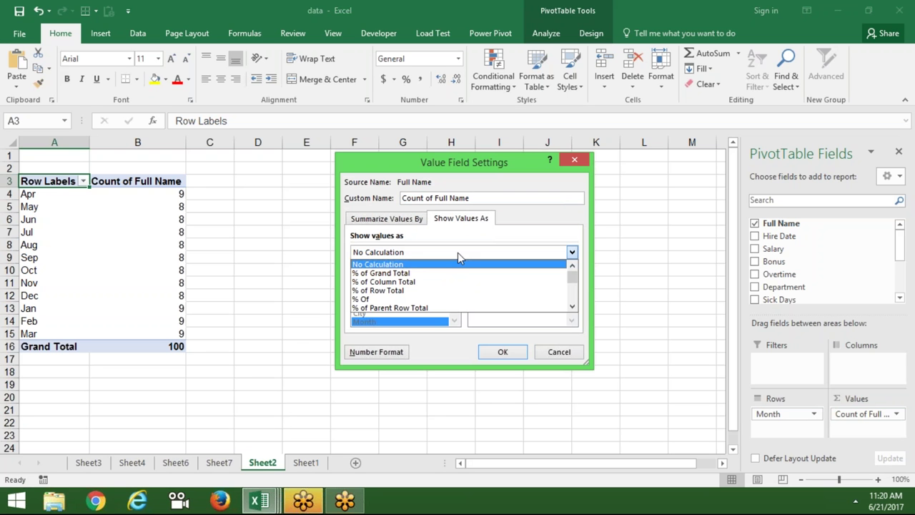
key(Down)
key(Down)
key(Down)
key(Down)
key(Down)
key(Down)
key(Down)
key(Down)
key(Down)
key(Down)
key(Down)
key(Down)
key(Up)
key(Up)
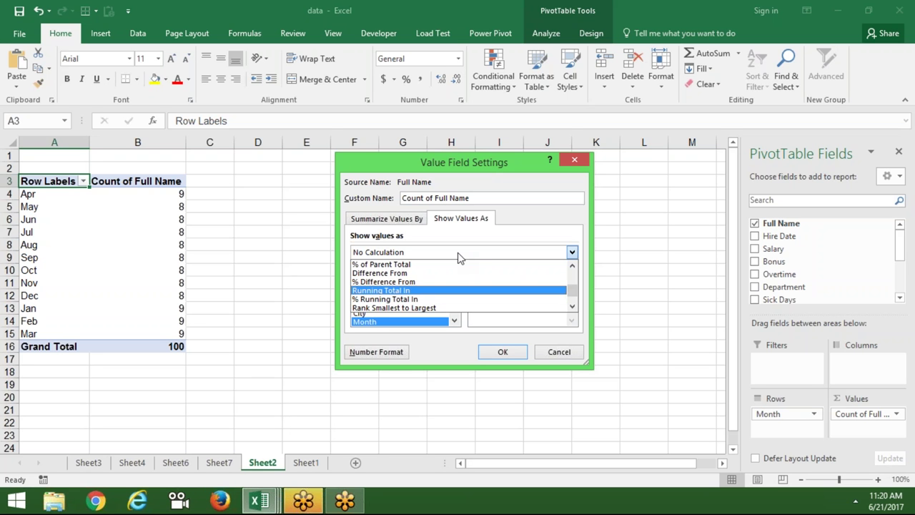
key(Return)
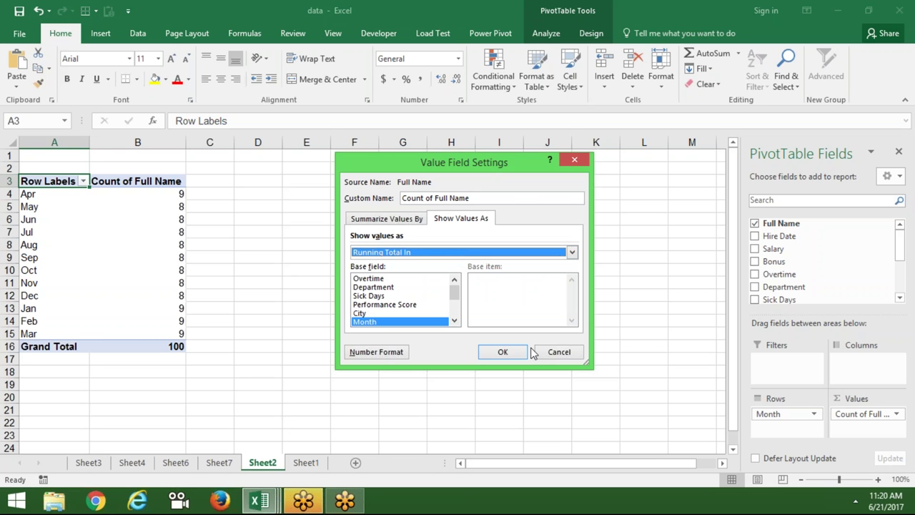
click(502, 352)
click(547, 346)
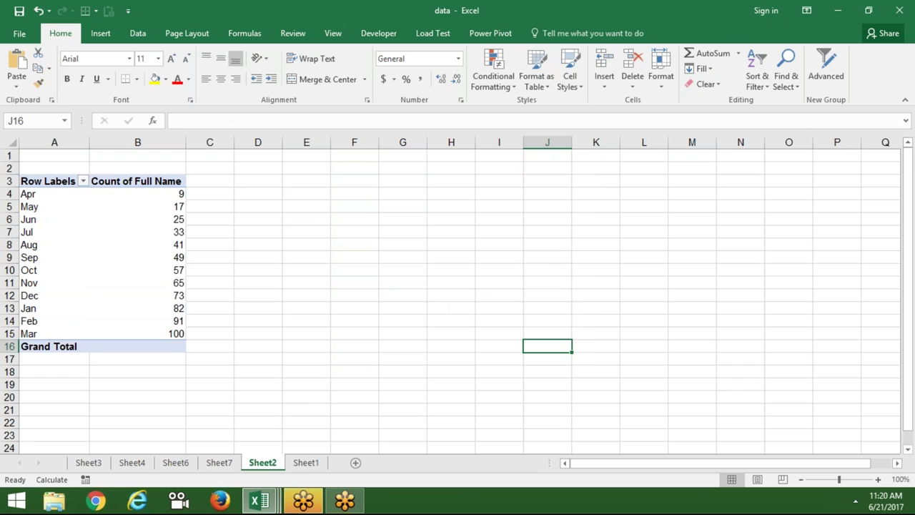
Change Count of Full Name to show values as % Running Total In by Month.
click(177, 278)
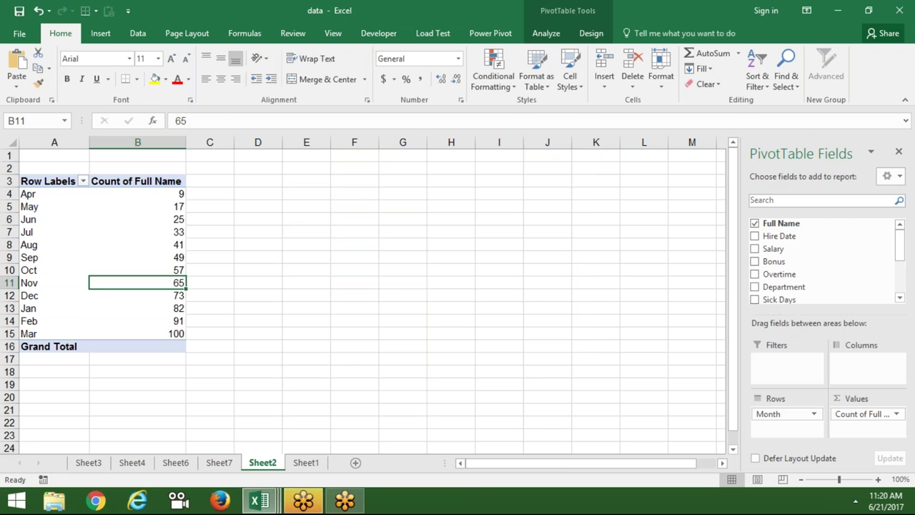
click(899, 414)
click(851, 398)
click(448, 220)
click(438, 252)
key(Down)
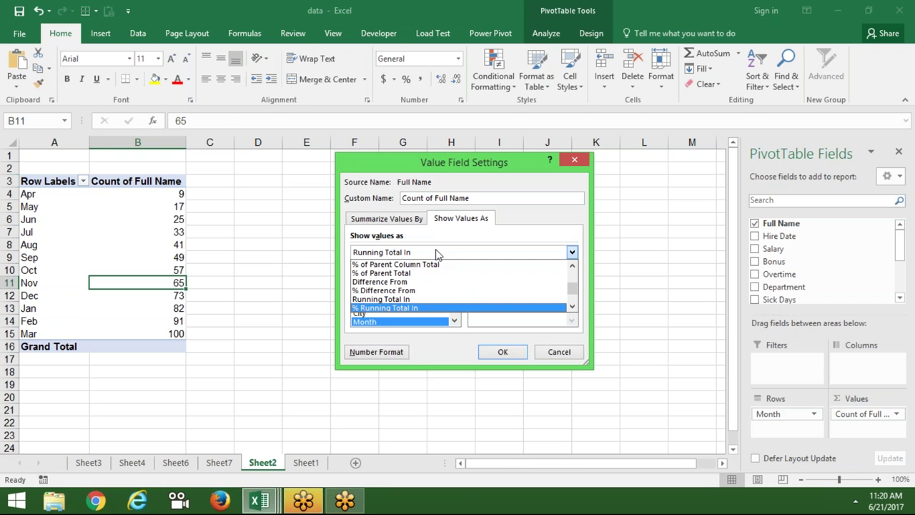
key(Return)
click(503, 352)
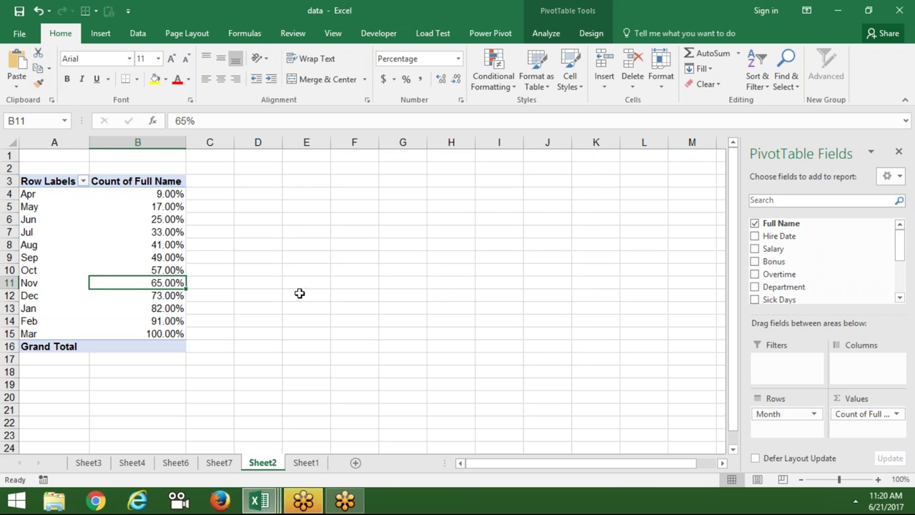
Inspect the Apr through Aug cumulative percentages, starting at 9.00%.
click(143, 196)
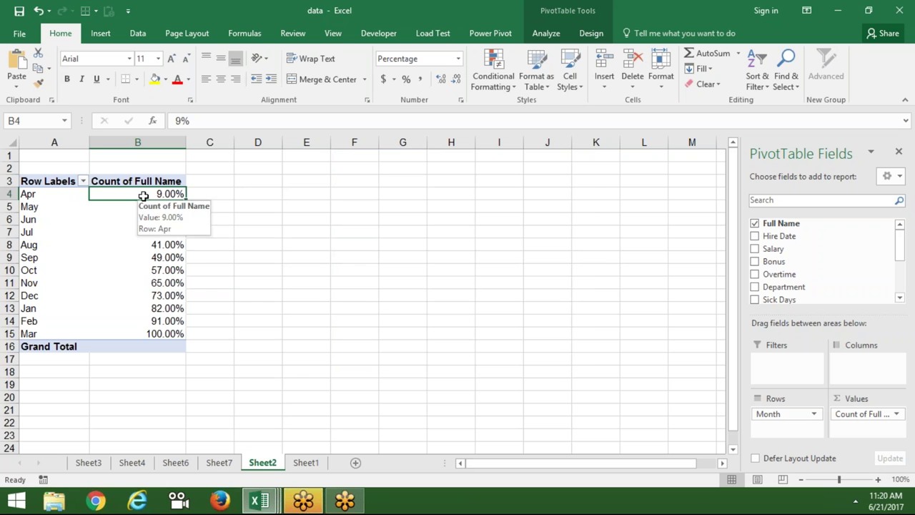
click(147, 207)
click(149, 220)
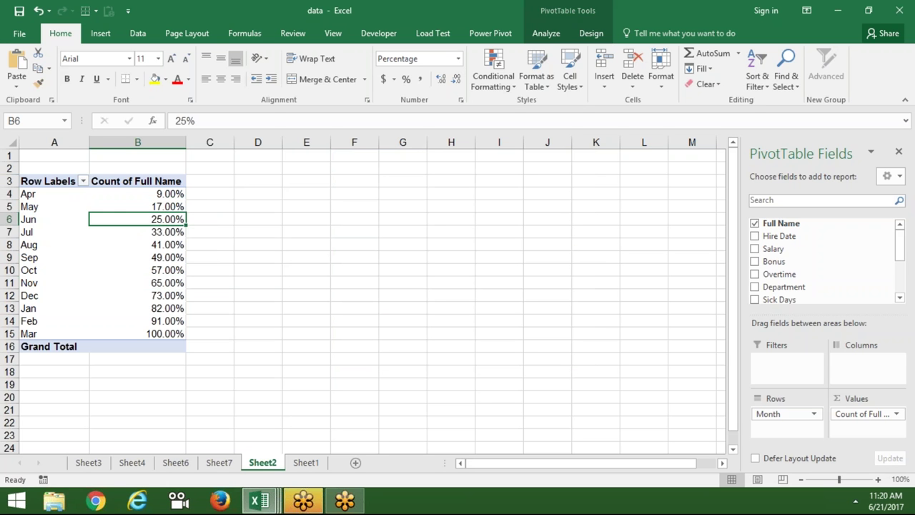
click(149, 232)
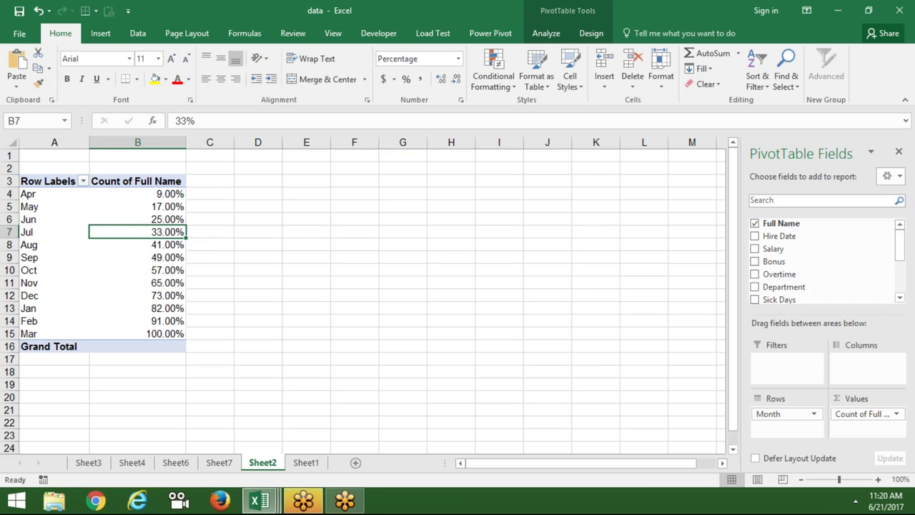
click(147, 244)
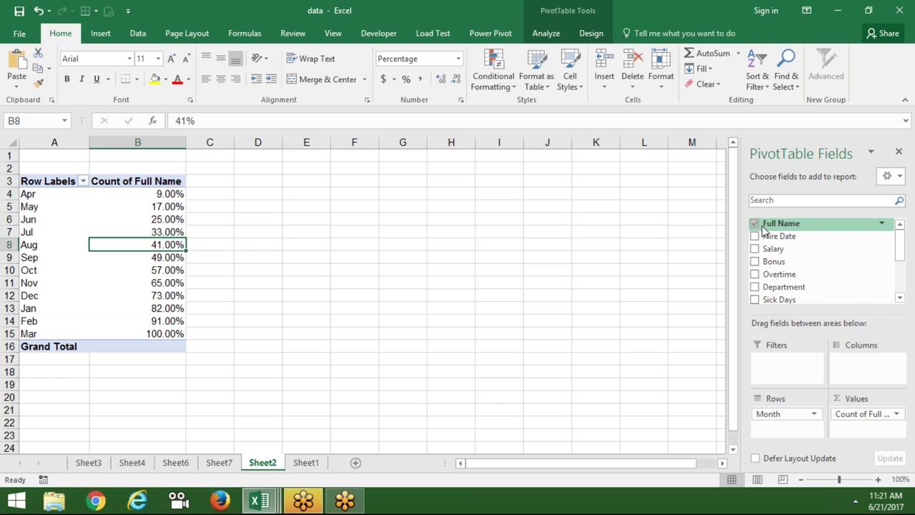
Add Full Name to Values again as Count of Full Name2.
drag(773, 224, 866, 422)
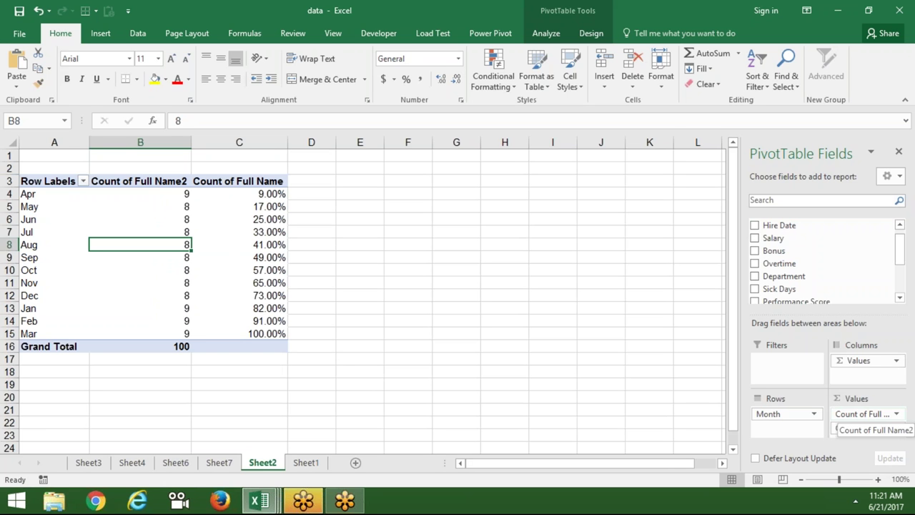
click(895, 414)
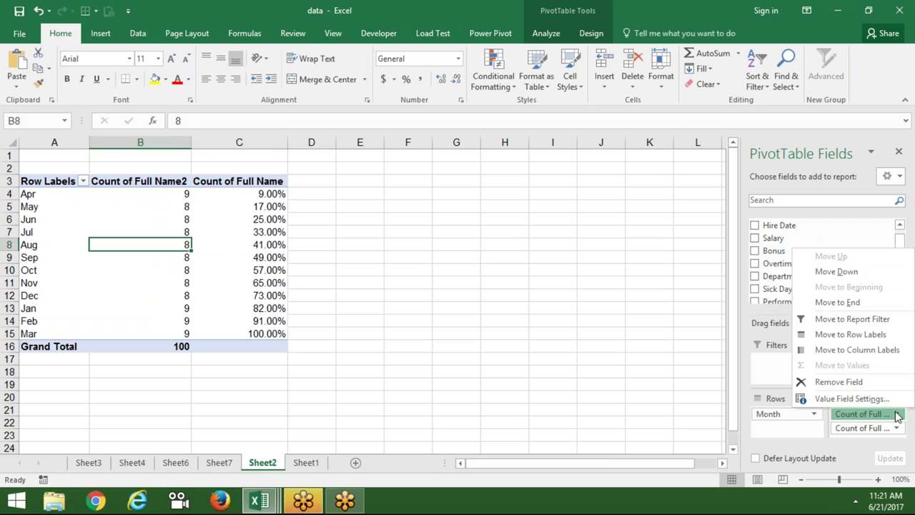
click(884, 400)
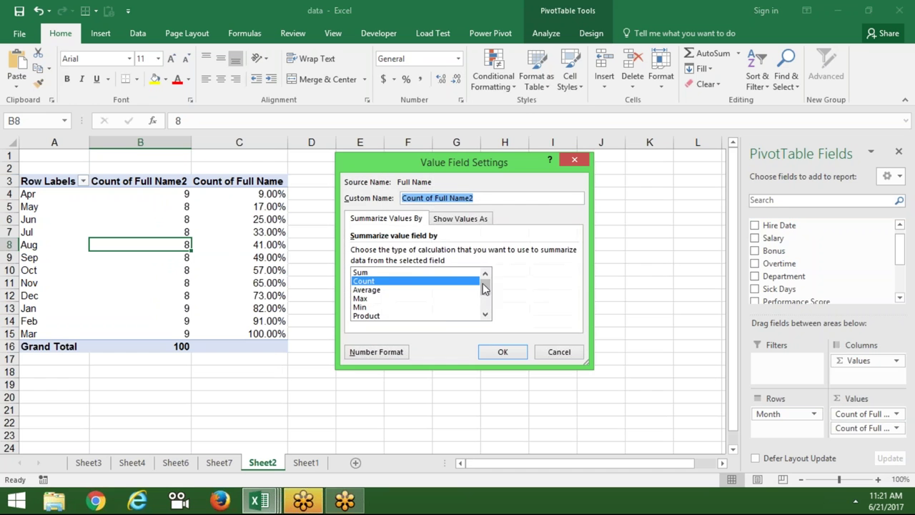
Show Count of Full Name2 as Running Total In by Month, rising from 9 to 100.
click(455, 218)
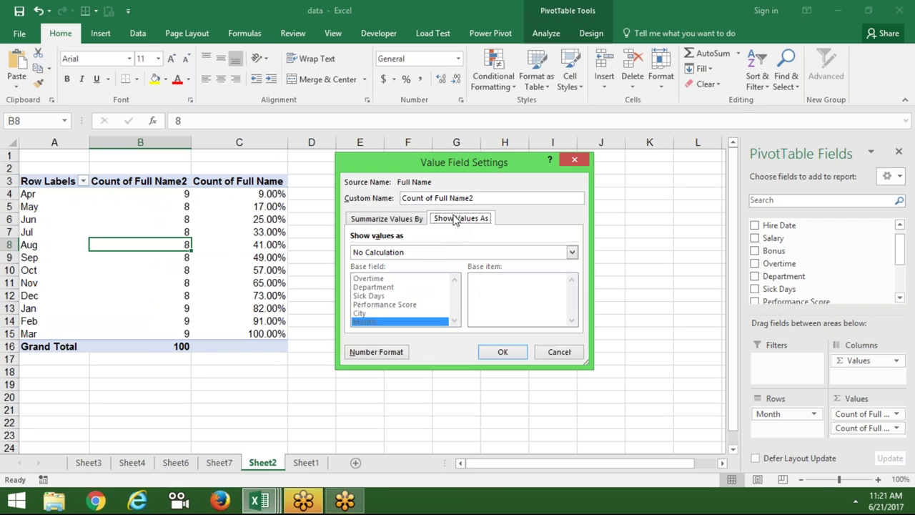
click(443, 253)
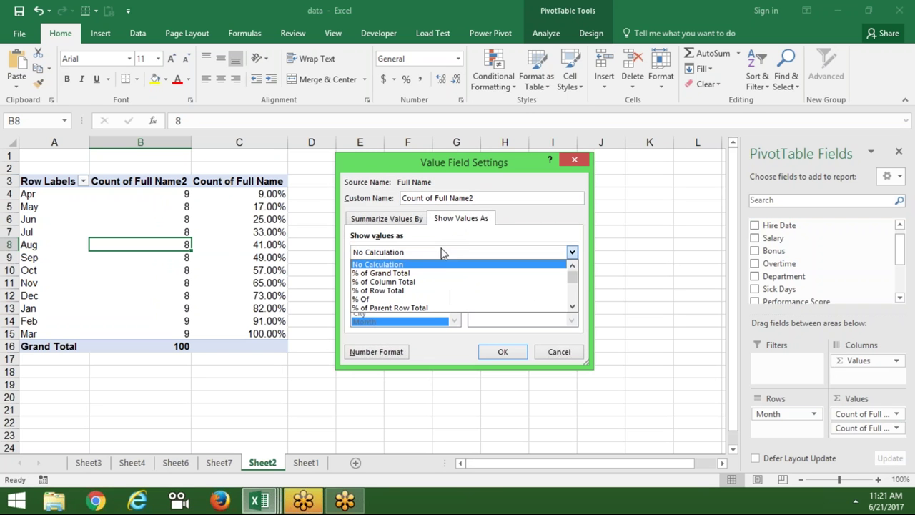
click(571, 308)
click(571, 307)
click(571, 308)
click(571, 308)
click(571, 308)
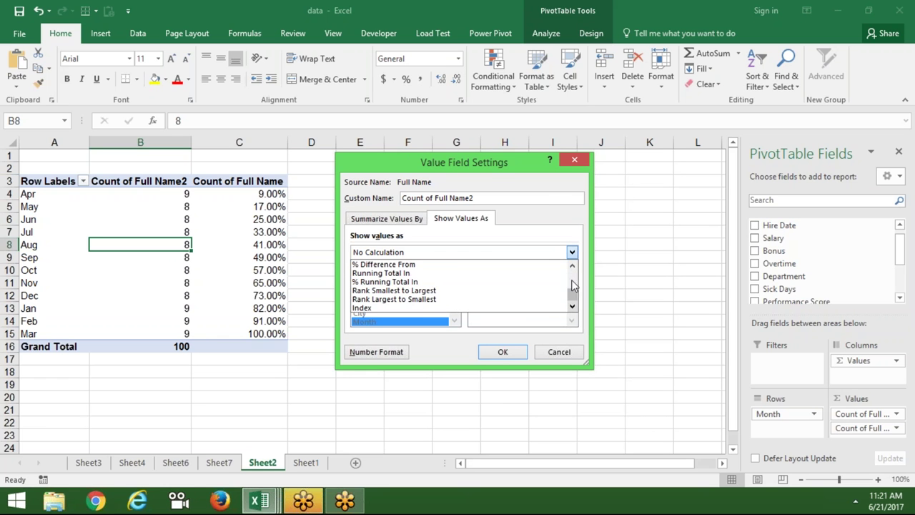
click(552, 273)
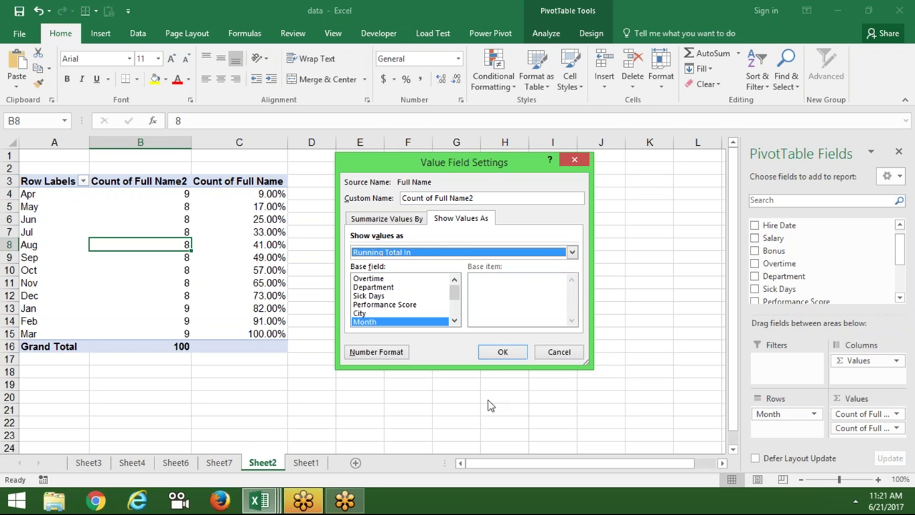
click(503, 353)
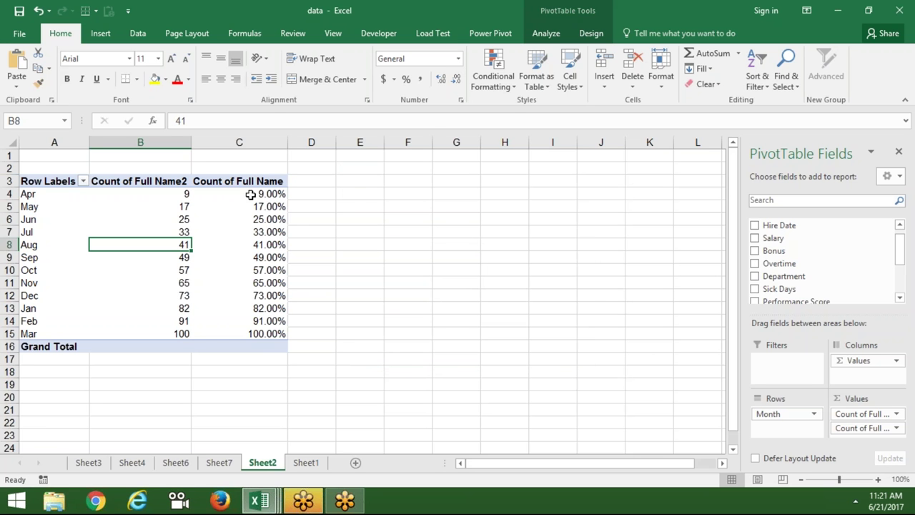
click(184, 344)
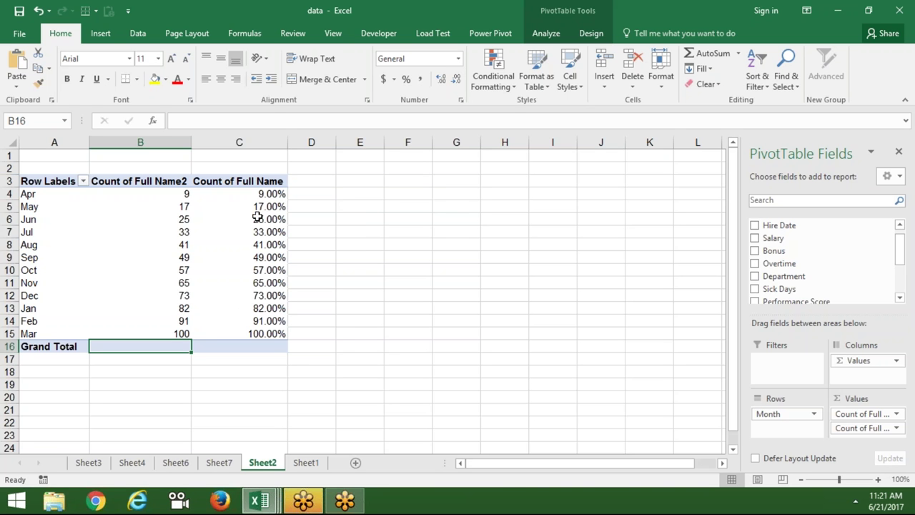
Check the sum of the May–Mar percentages, then remove Count of Full Name2 and Count of Full Name.
drag(263, 206, 270, 330)
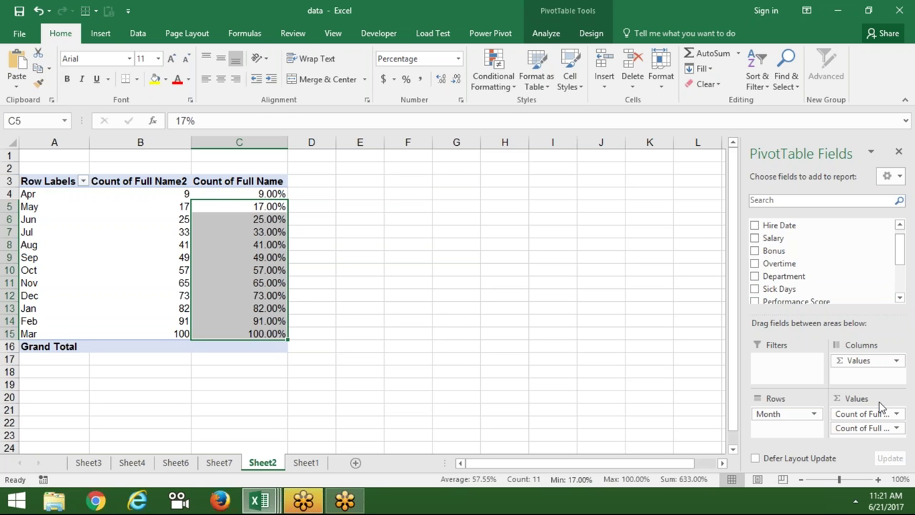
drag(880, 414, 672, 378)
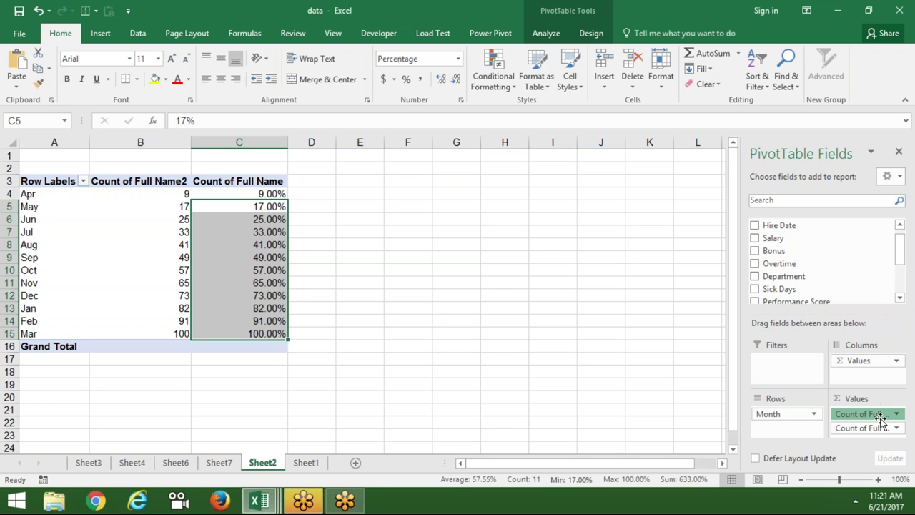
drag(846, 411, 672, 346)
drag(900, 245, 903, 284)
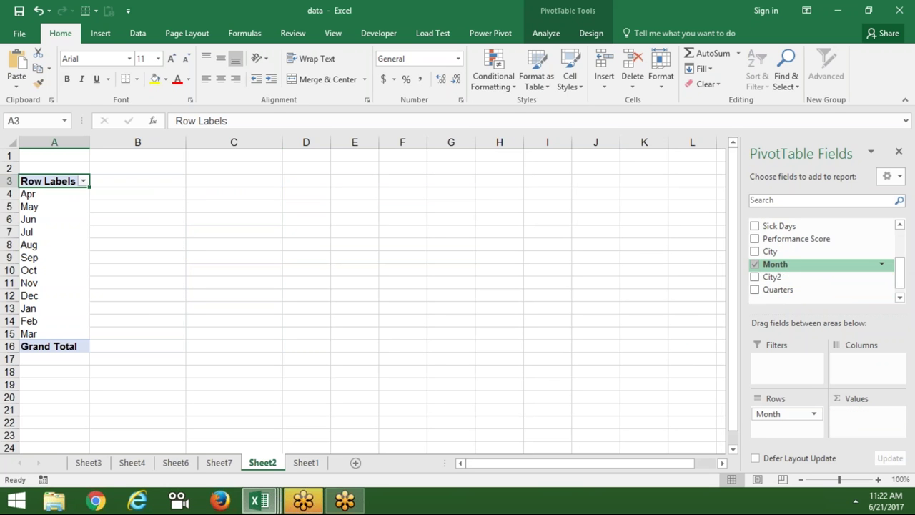
Replace Month with Department in Rows and add Salary to Values as Count of Salary.
click(754, 264)
drag(900, 277, 901, 263)
drag(827, 265, 786, 418)
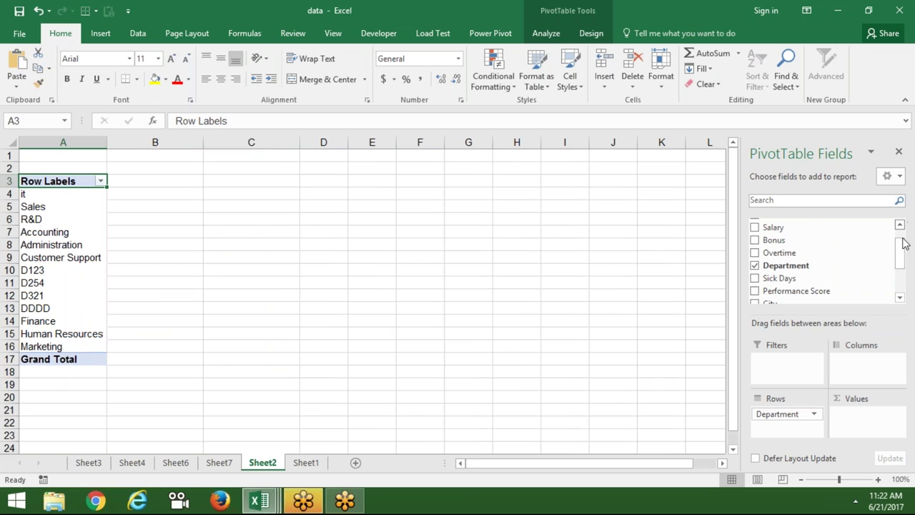
drag(900, 249, 902, 239)
drag(814, 251, 878, 419)
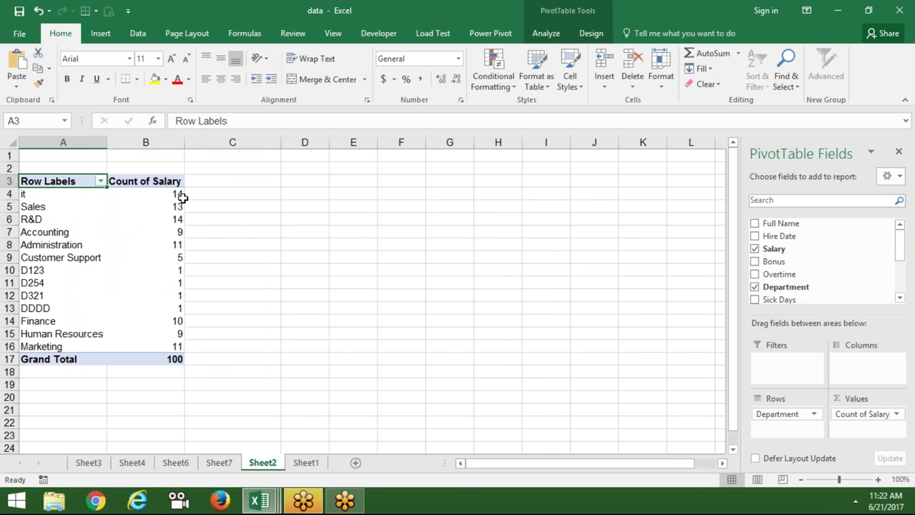
Summarise Salary by Sum instead of Count, giving a 6290000 grand total, and select the department totals.
double_click(157, 179)
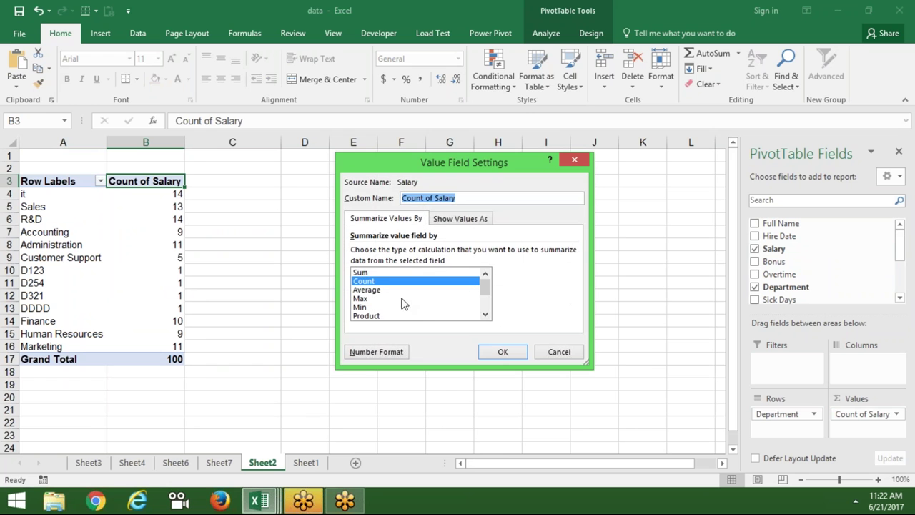
click(386, 273)
click(501, 352)
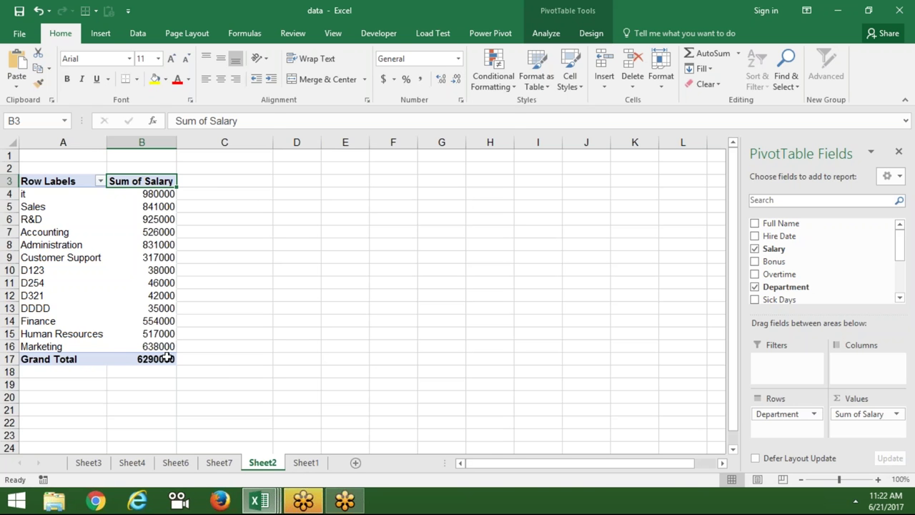
drag(160, 347, 141, 195)
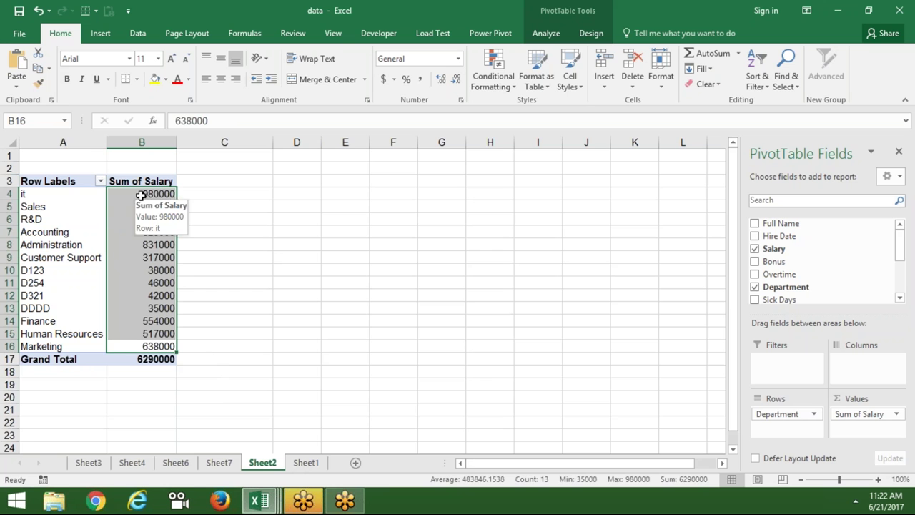
Check the 6290000 Grand Total, then select the lower department salary totals.
click(55, 362)
click(143, 359)
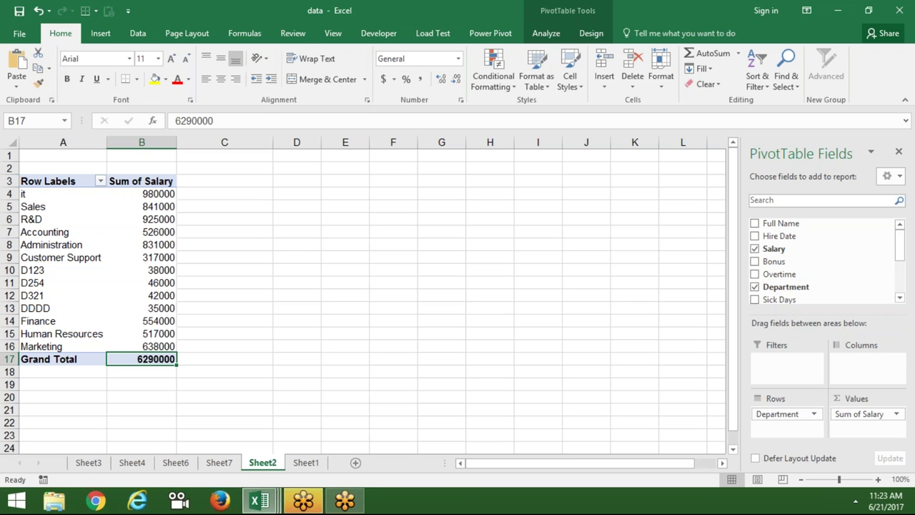
key(Up)
key(shift+Up)
key(shift+Up)
key(shift+Up)
key(shift+Up)
key(shift+Up)
key(shift+Up)
key(shift+Up)
key(shift+Up)
key(shift+Up)
key(shift+Up)
key(shift+Up)
key(shift+Up)
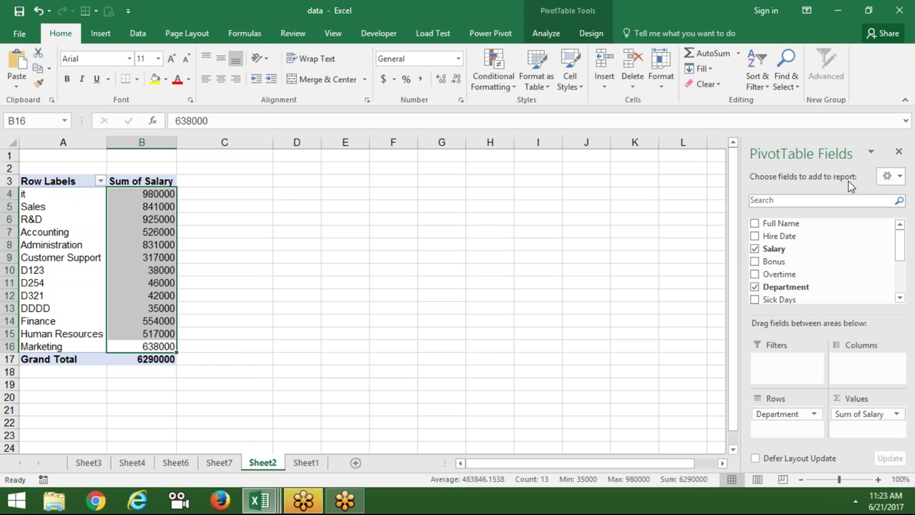
click(896, 414)
click(850, 398)
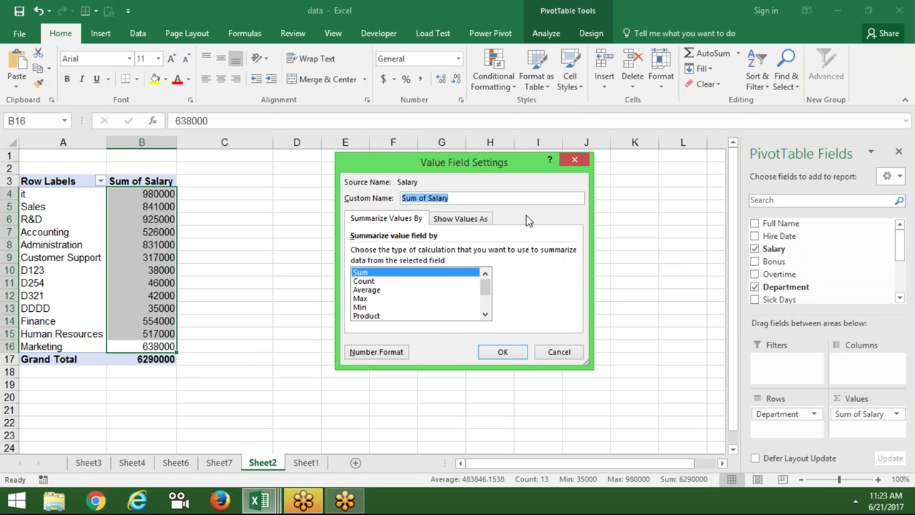
click(481, 225)
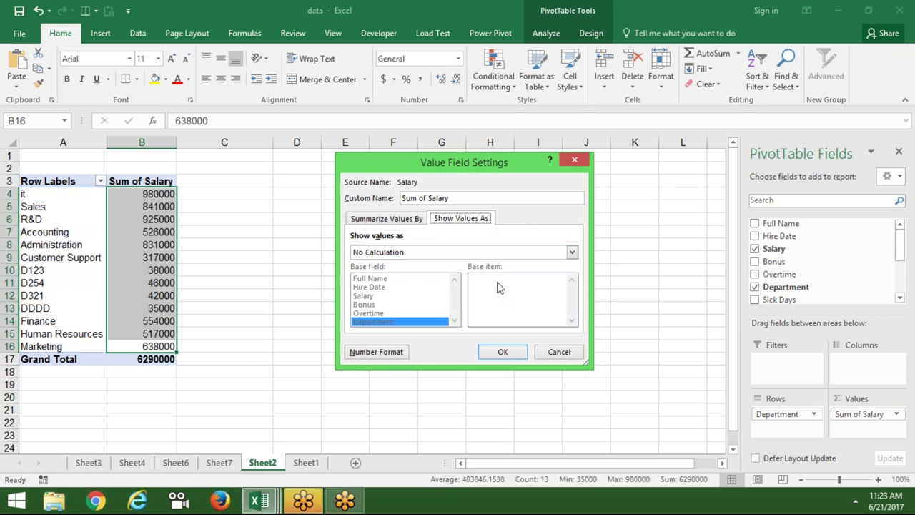
click(479, 255)
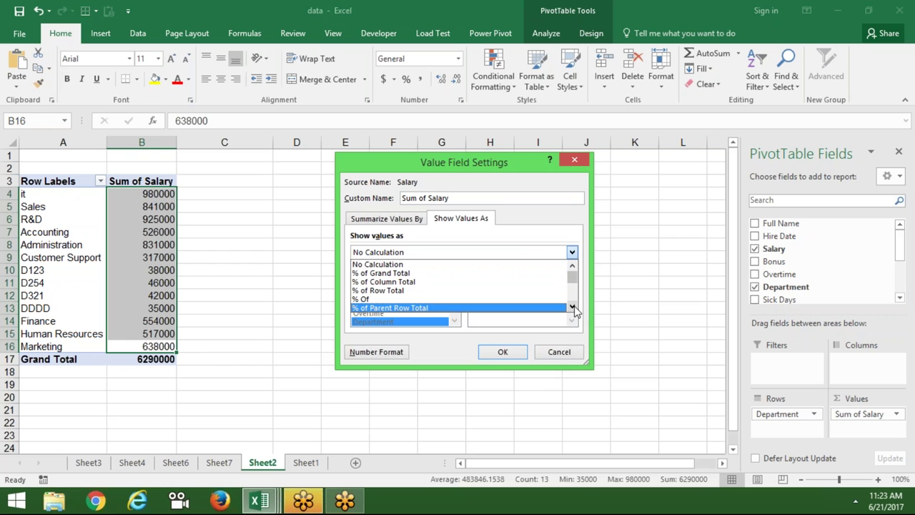
click(555, 282)
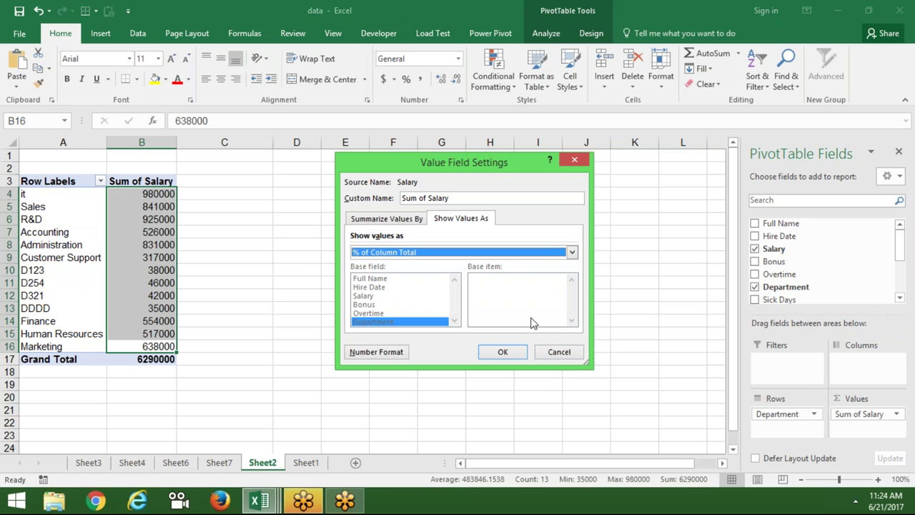
click(521, 352)
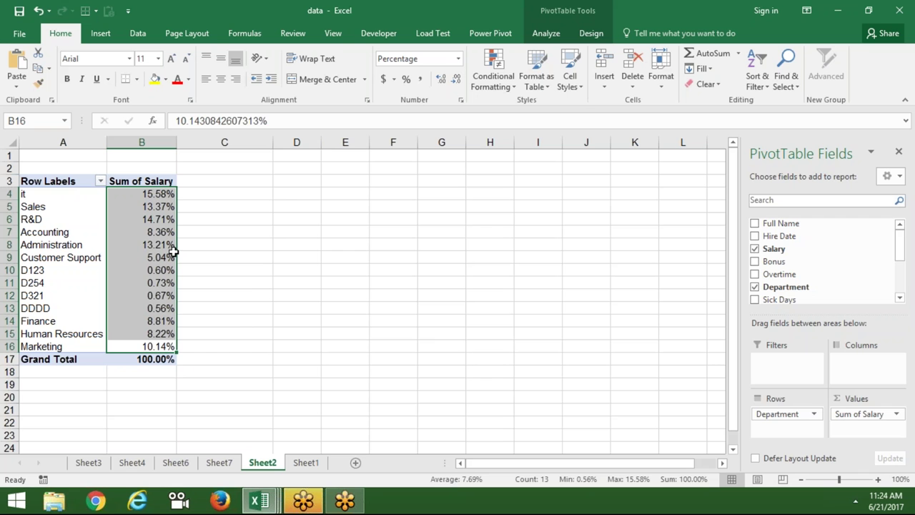
key(ctrl+z)
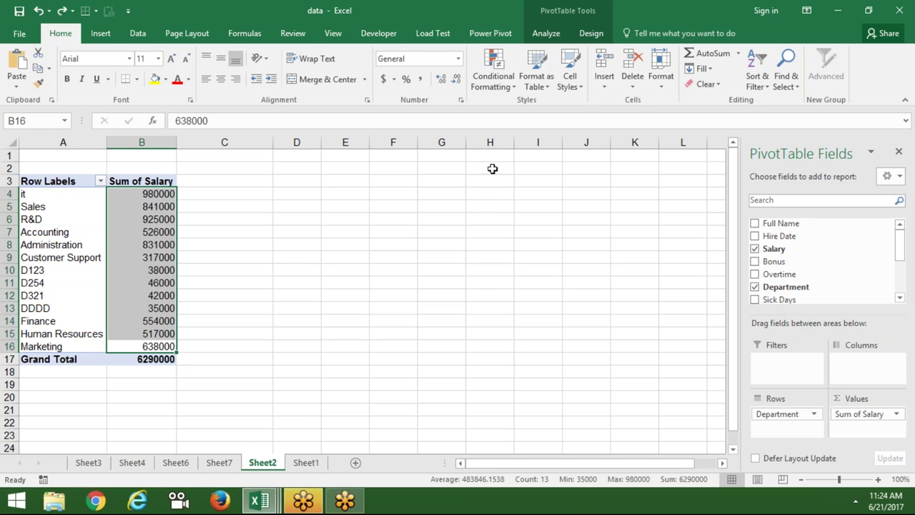
Add Salary to Values again as Sum of Salary2, shown as % of Column Total.
mouse_move(786, 247)
mouse_down()
mouse_move(849, 423)
mouse_move(862, 427)
mouse_up()
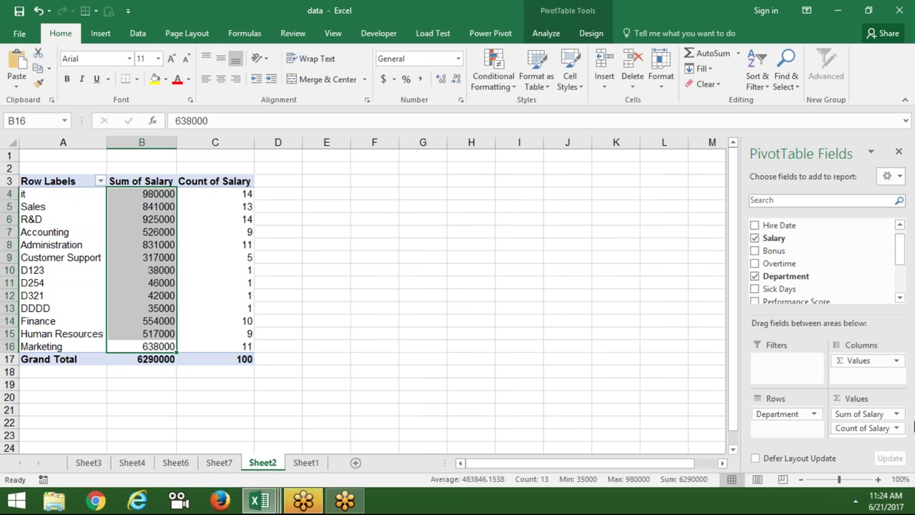
click(896, 427)
click(850, 412)
click(407, 272)
click(459, 219)
click(420, 254)
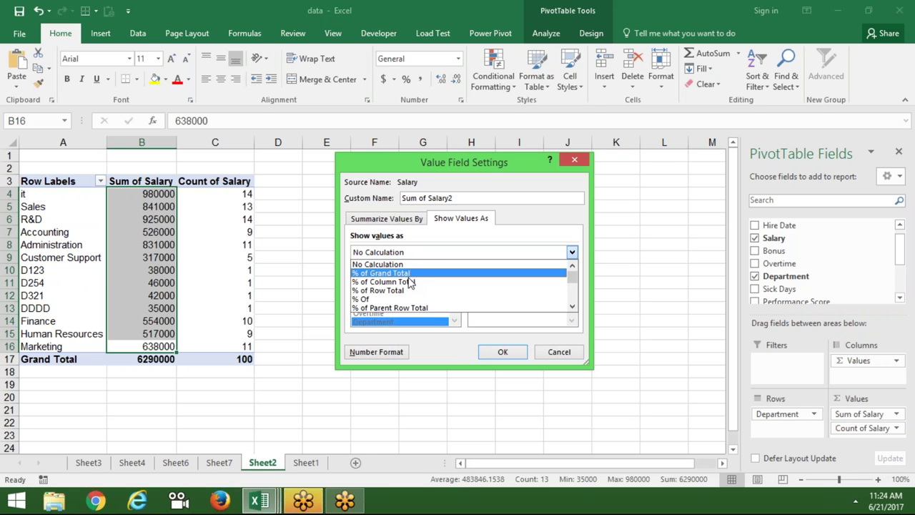
click(411, 281)
click(499, 353)
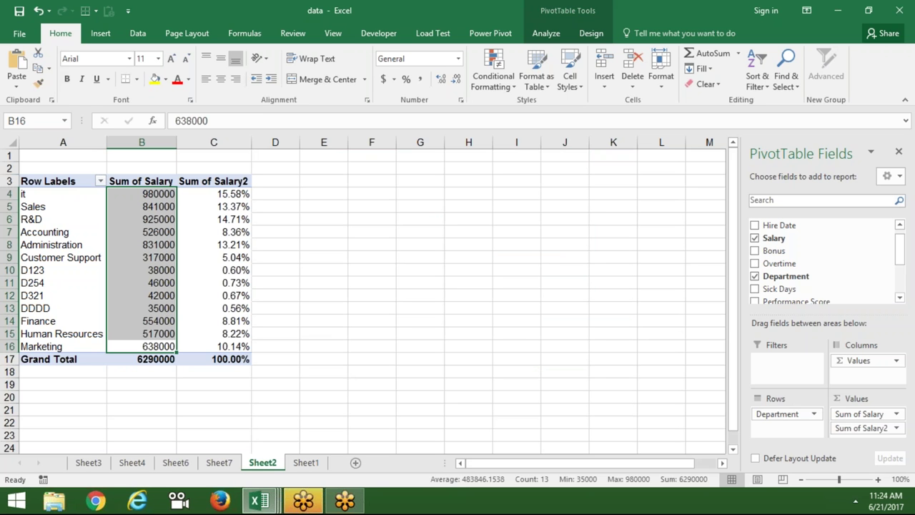
Remove Sum of Salary2 and split department salary totals by City across the columns.
drag(870, 427, 852, 281)
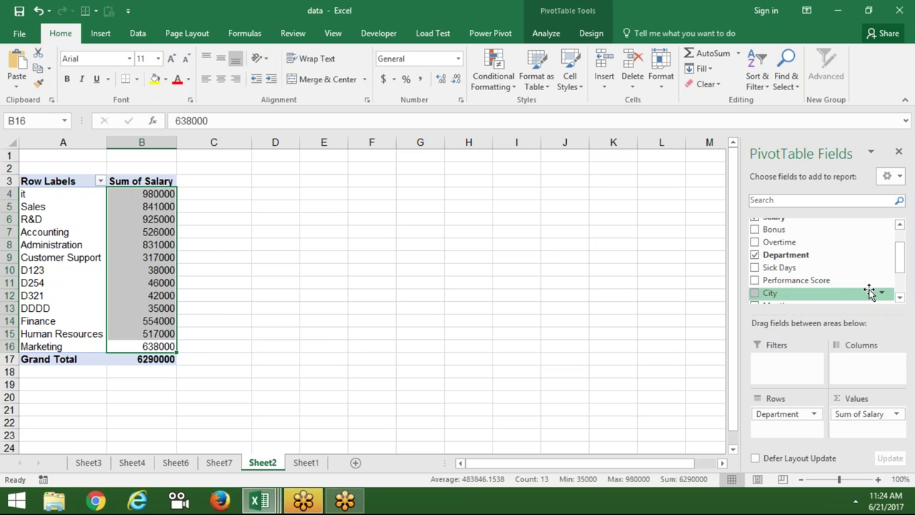
drag(864, 293, 857, 366)
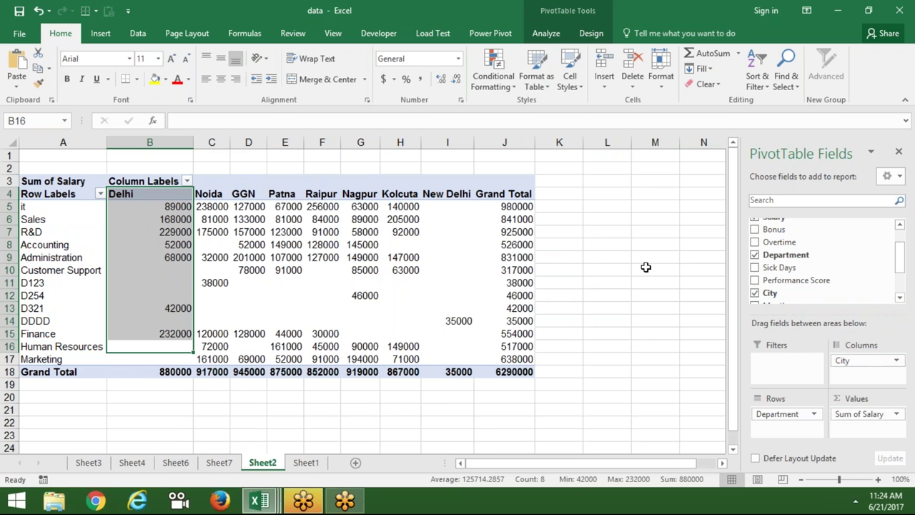
click(896, 415)
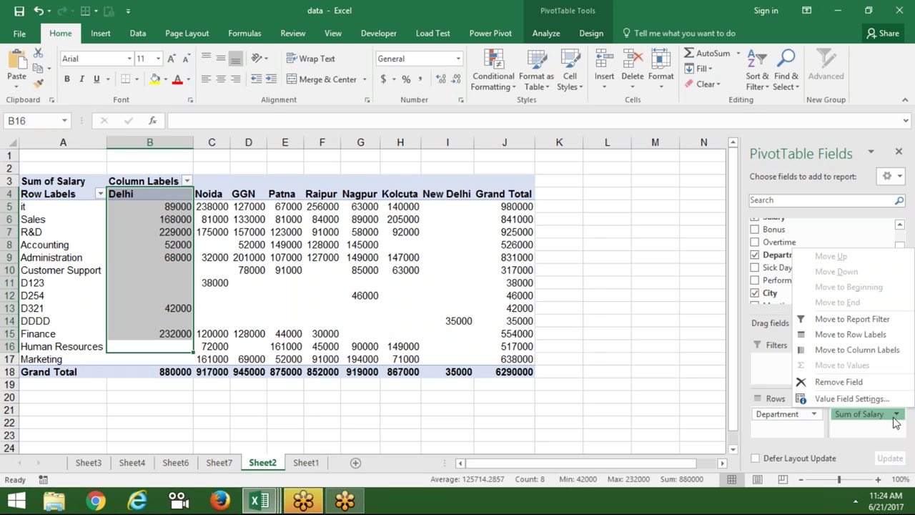
click(876, 399)
Preview % of Grand Total and % of Column Total for Sum of Salary, settling on % of Row Total.
click(486, 220)
click(400, 254)
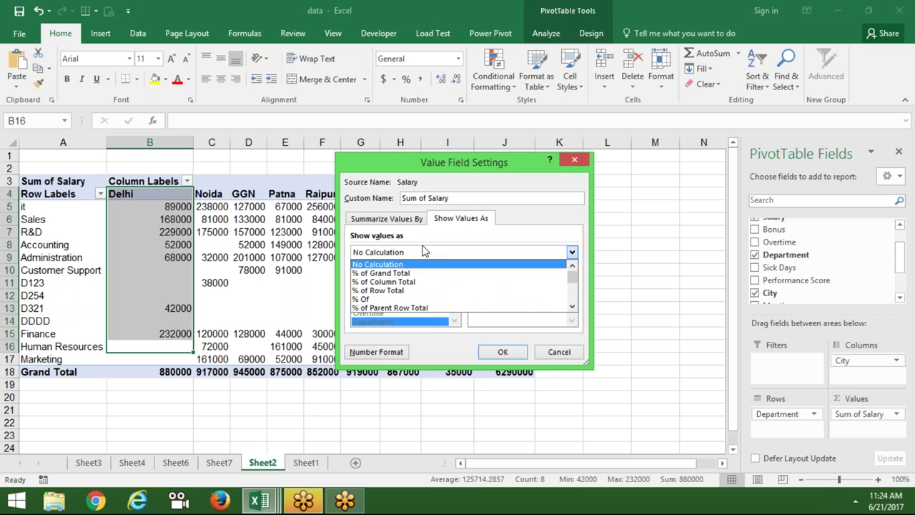
click(419, 274)
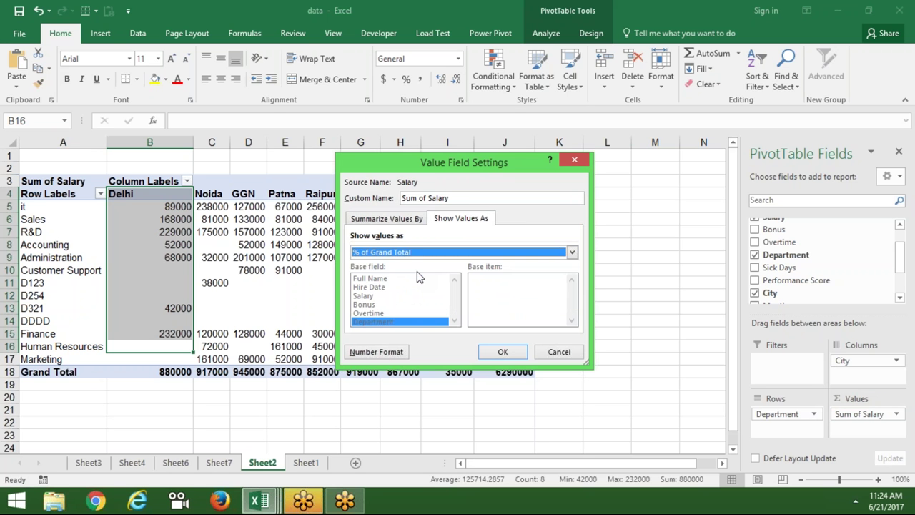
drag(429, 165, 508, 140)
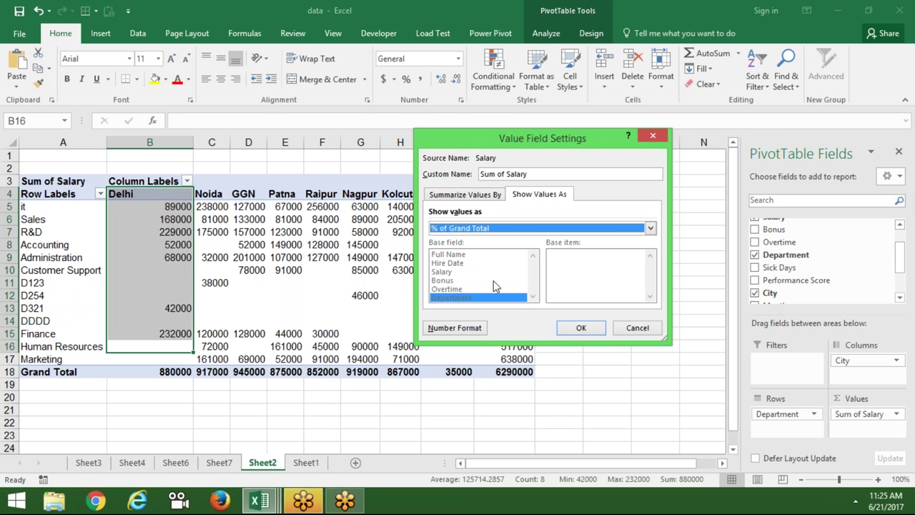
click(500, 228)
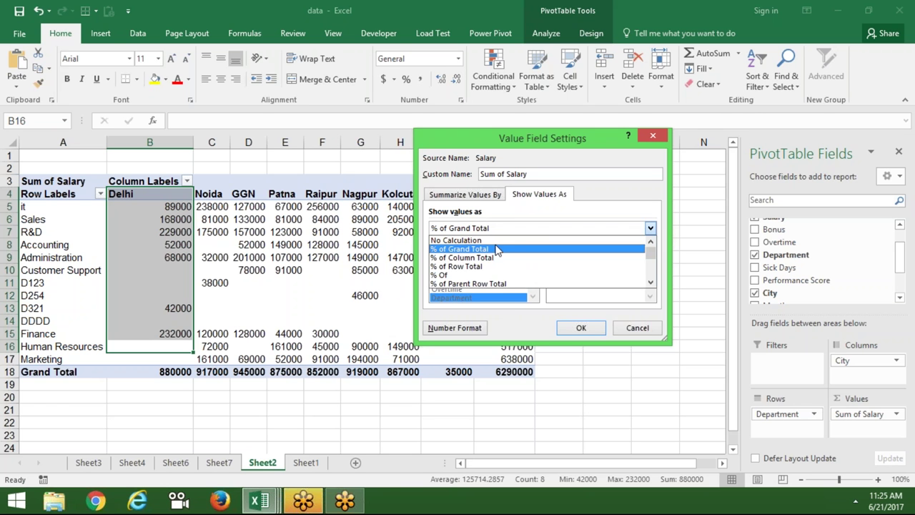
click(496, 257)
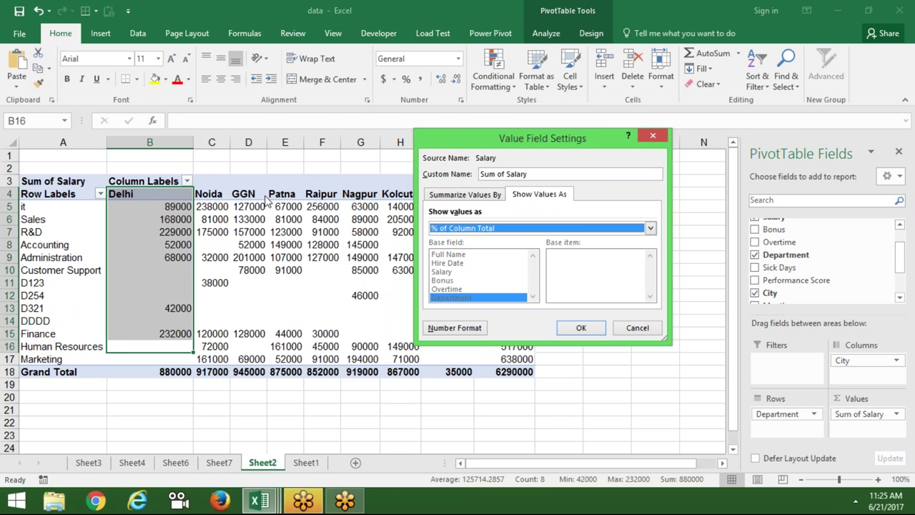
click(466, 230)
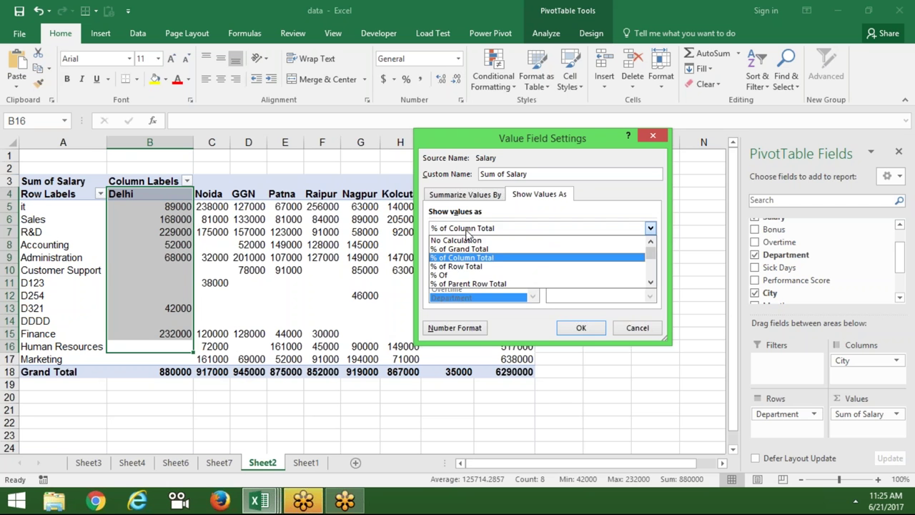
click(465, 266)
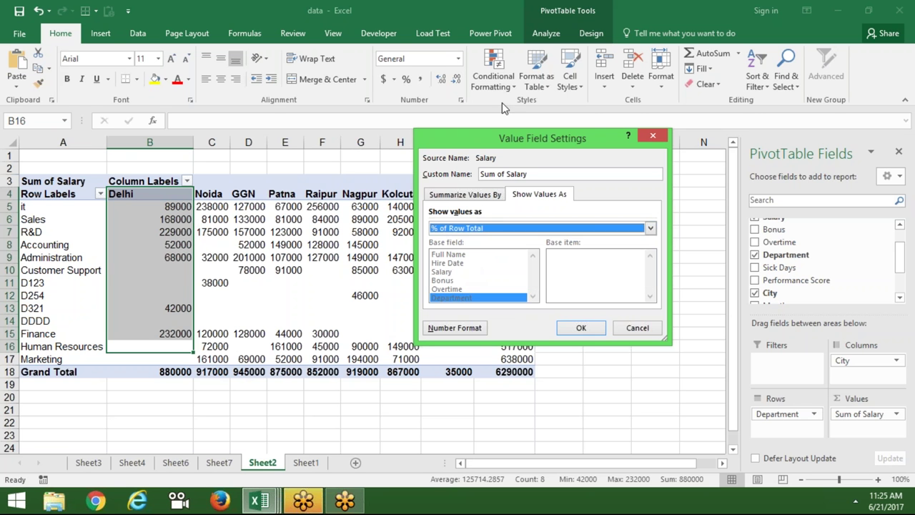
Cancel the Sum of Salary settings, keeping plain city salary sums totalling 6290000.
drag(499, 148, 296, 225)
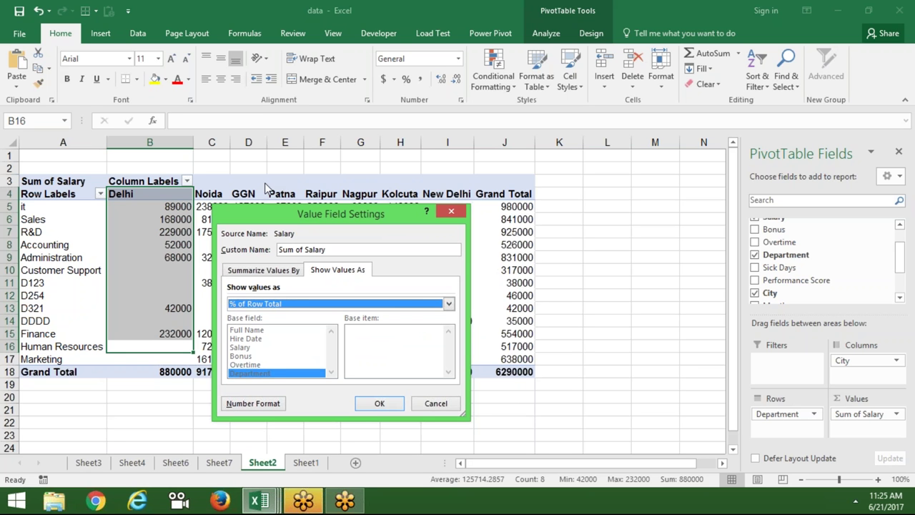
click(280, 303)
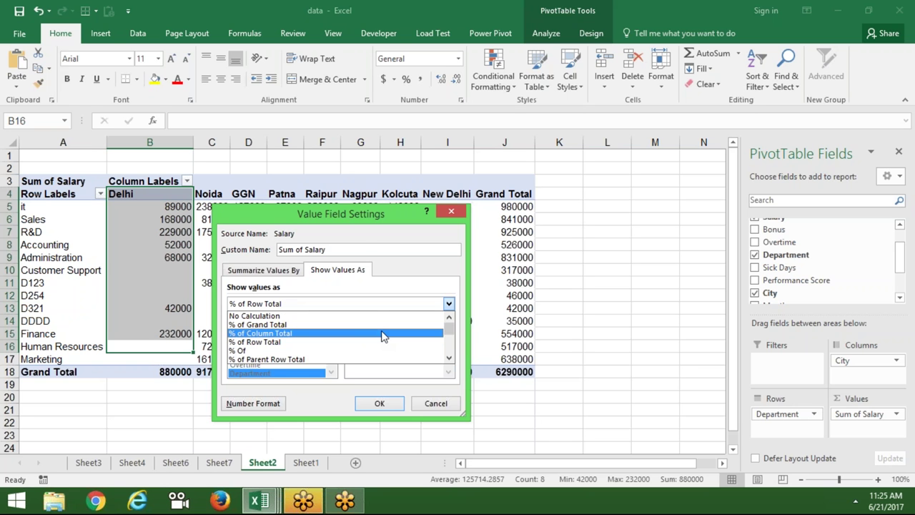
click(423, 407)
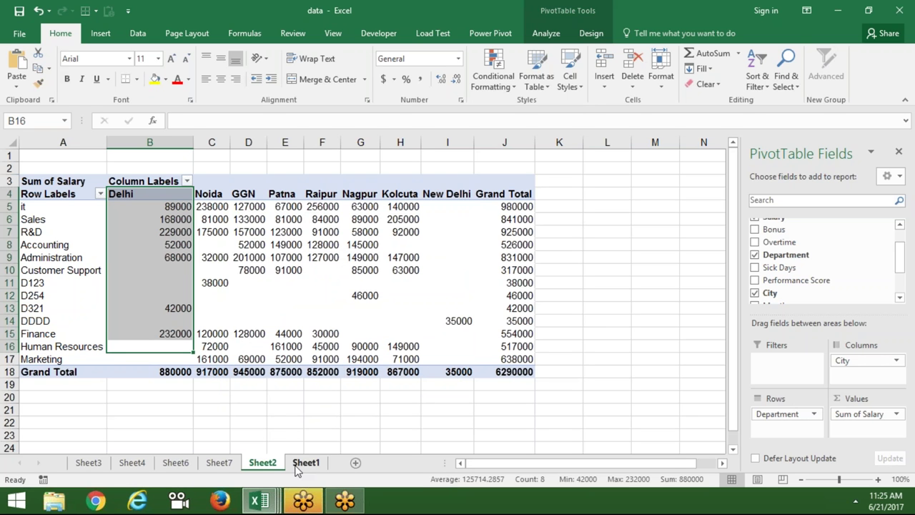
Remove Sum of Salary and City, then re-add Salary as Count of Salary per department.
click(853, 414)
drag(853, 414, 822, 243)
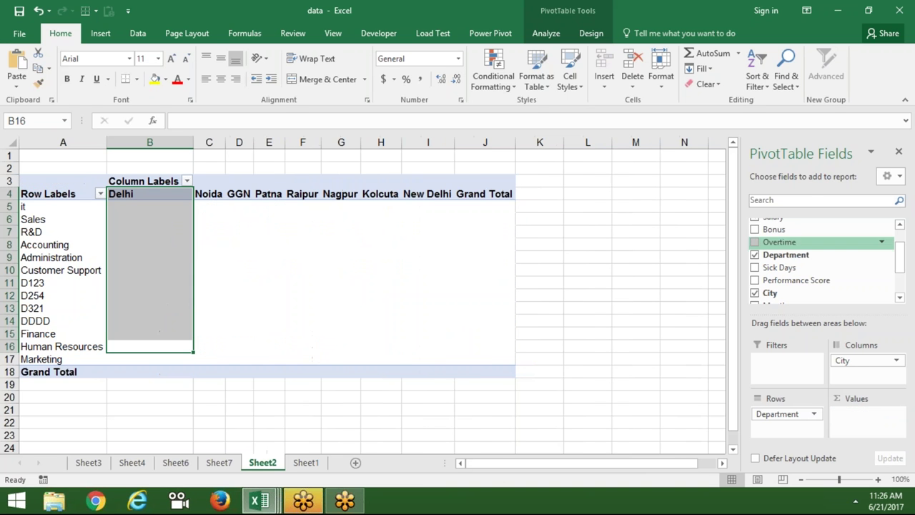
mouse_move(862, 360)
mouse_down()
mouse_move(796, 187)
mouse_move(846, 359)
mouse_move(822, 282)
mouse_up()
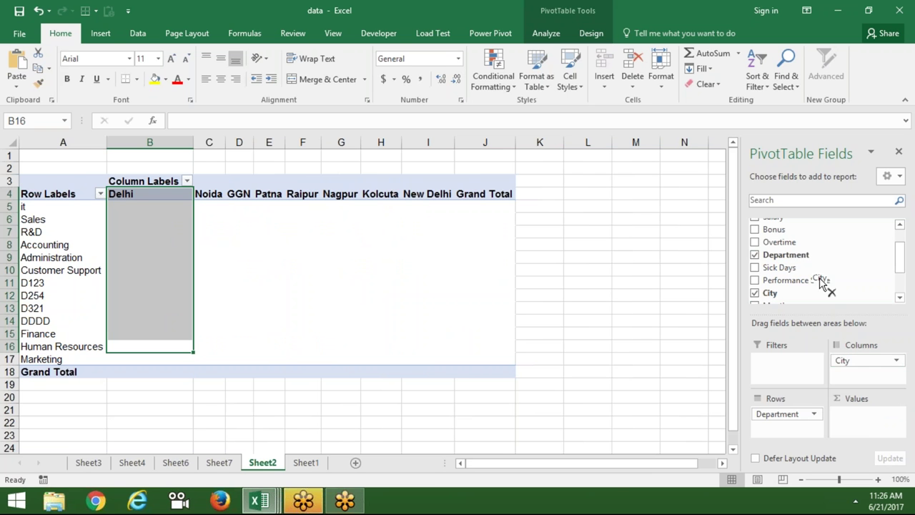
scroll(895, 236, up, 3)
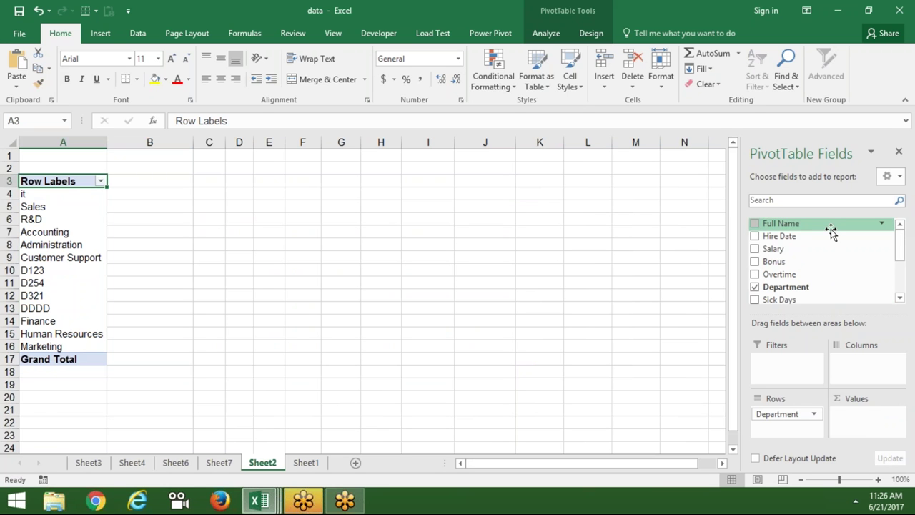
drag(778, 251, 850, 413)
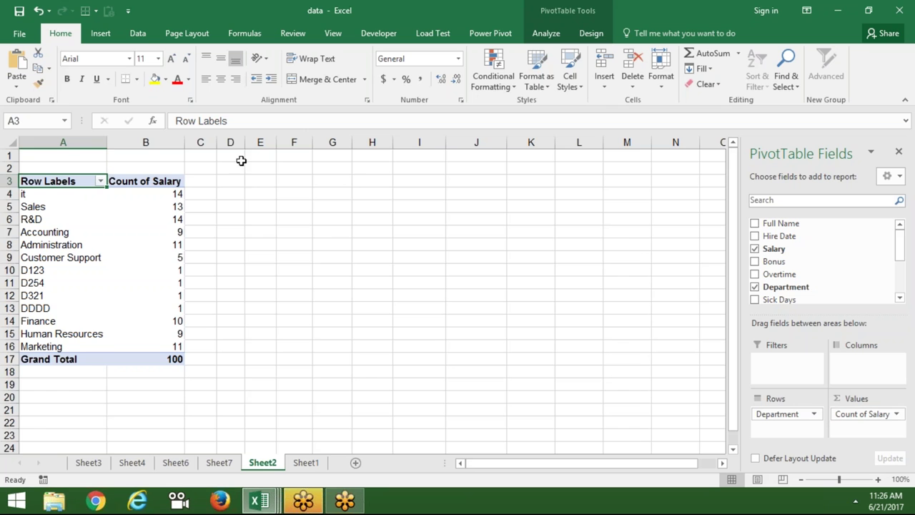
Switch the Salary values from Count to Sum, restoring the 6290000 grand total.
double_click(174, 179)
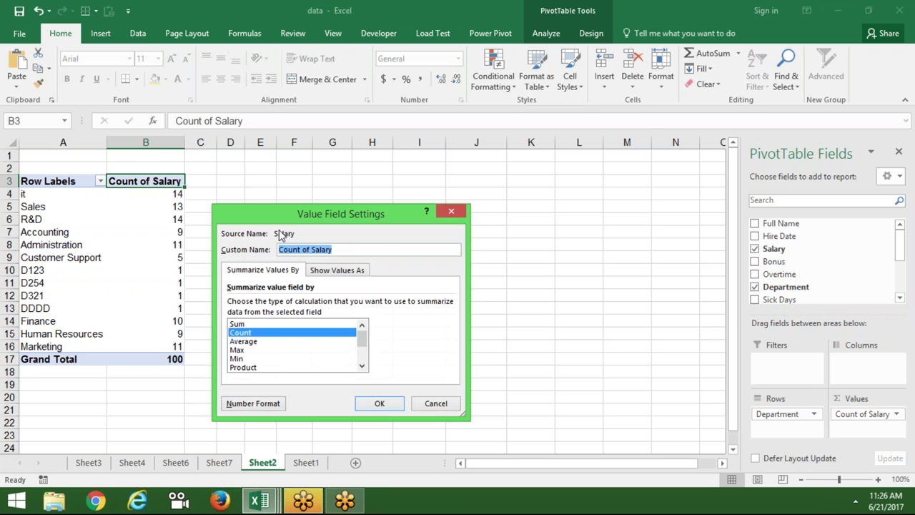
click(319, 271)
click(279, 268)
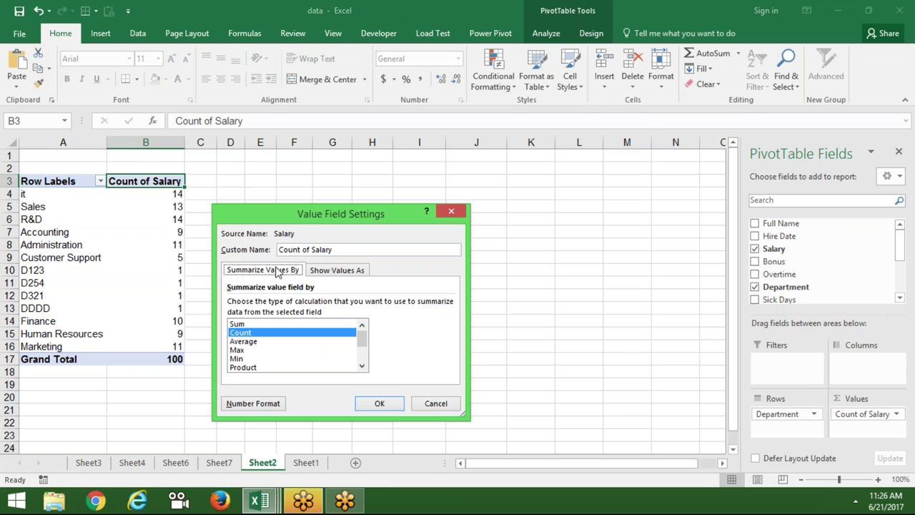
click(248, 323)
click(379, 403)
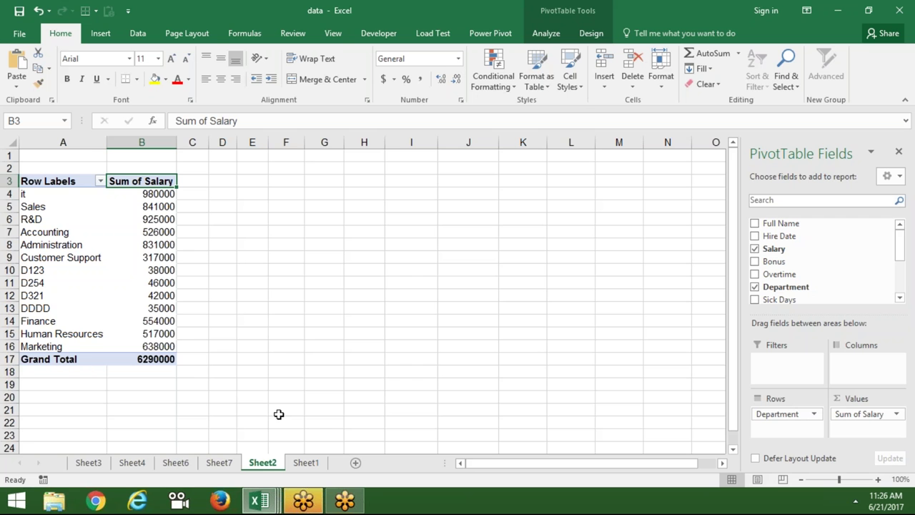
click(153, 321)
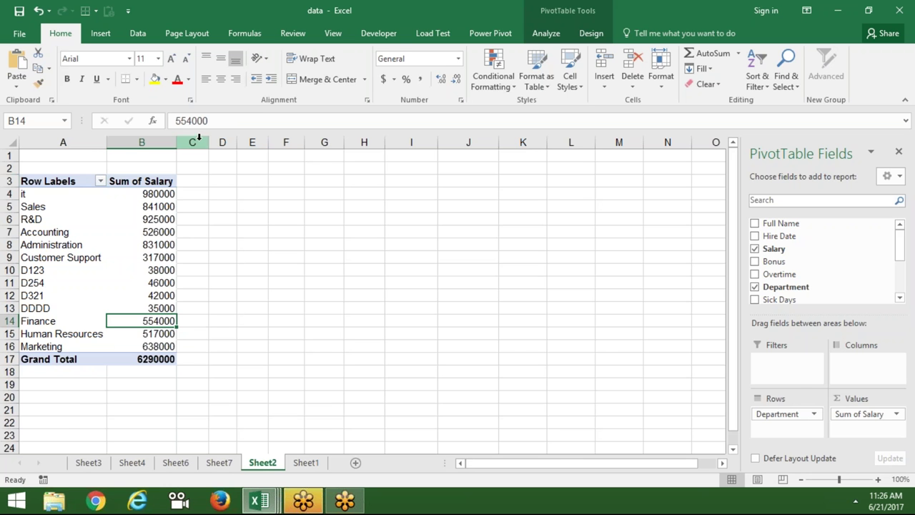
On Sheet1, enter the department 'Buget' in F102 below the last data row.
click(307, 462)
click(69, 320)
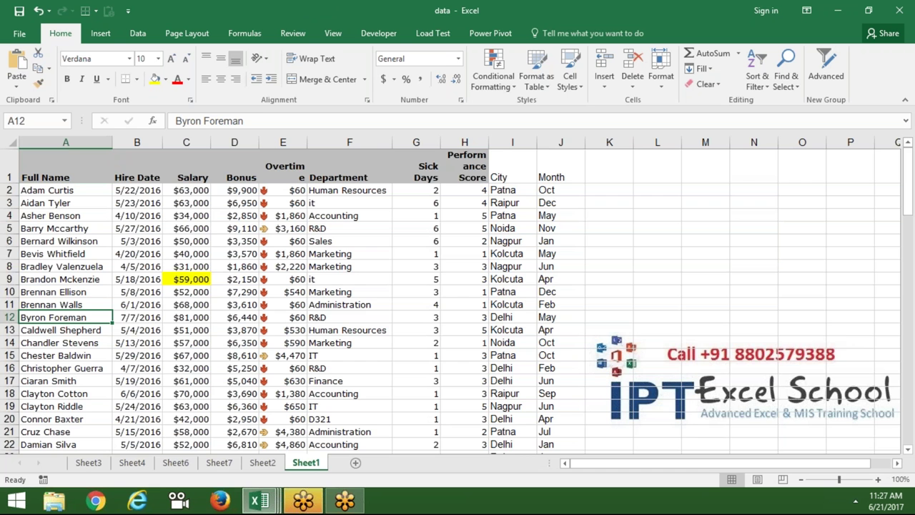
key(ctrl+Down)
key(Down)
key(Down)
key(Down)
click(65, 435)
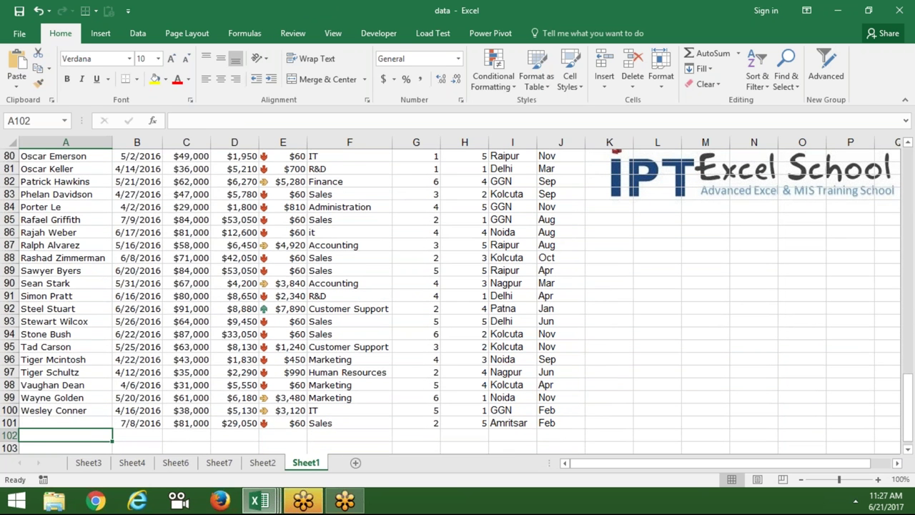
key(Right)
key(Right)
key(Right)
key(Right)
key(Right)
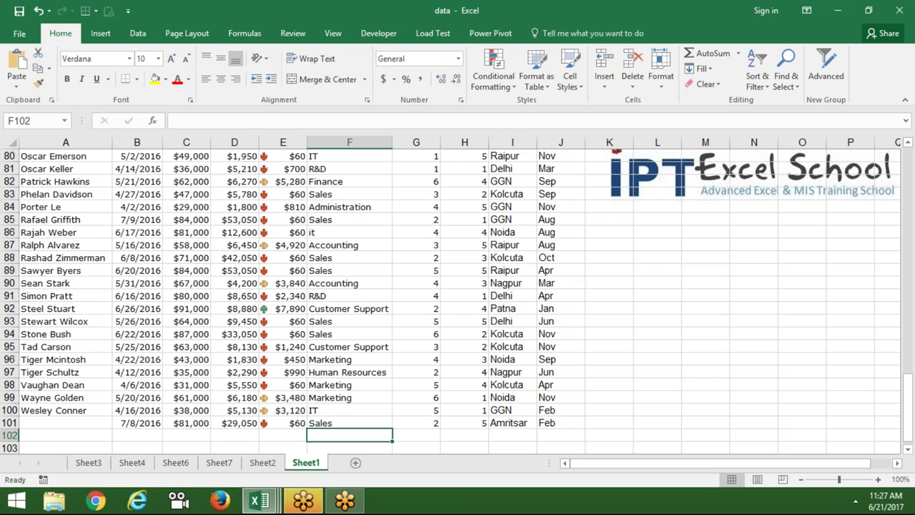
text(Bu)
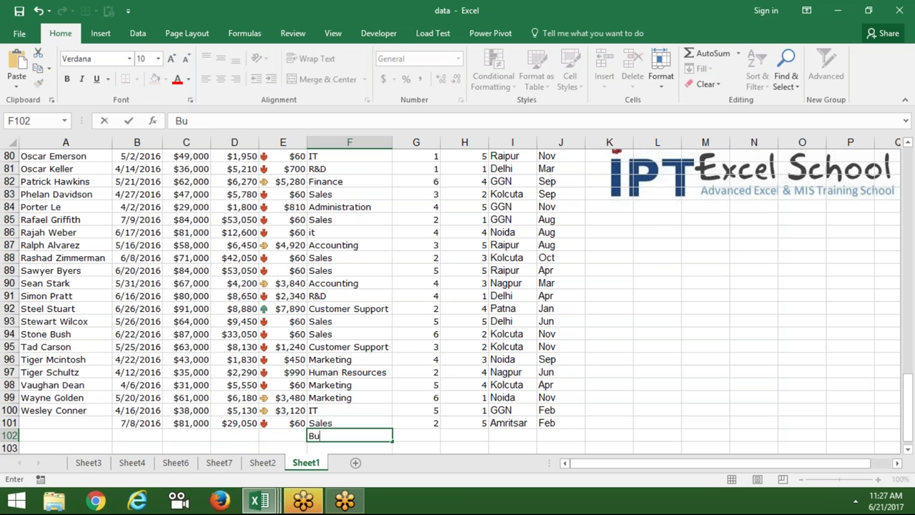
text(g)
click(71, 321)
text(et)
key(Escape)
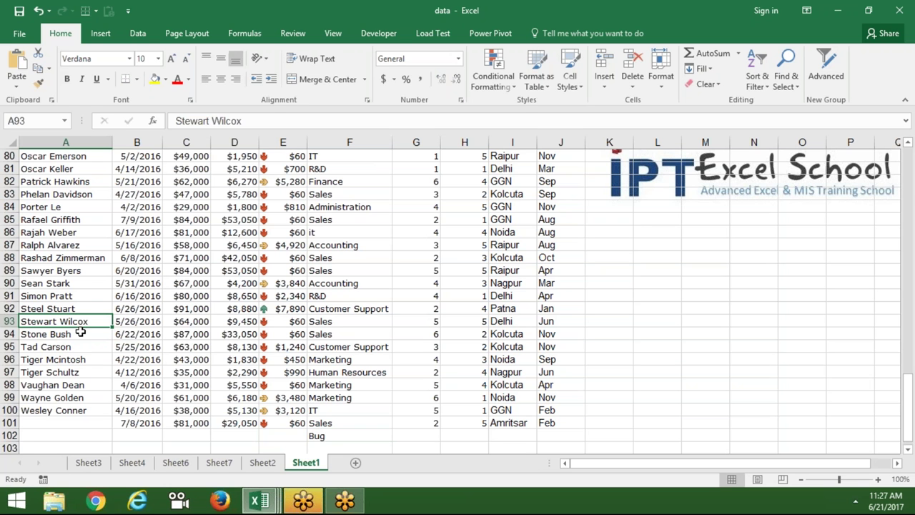
double_click(331, 434)
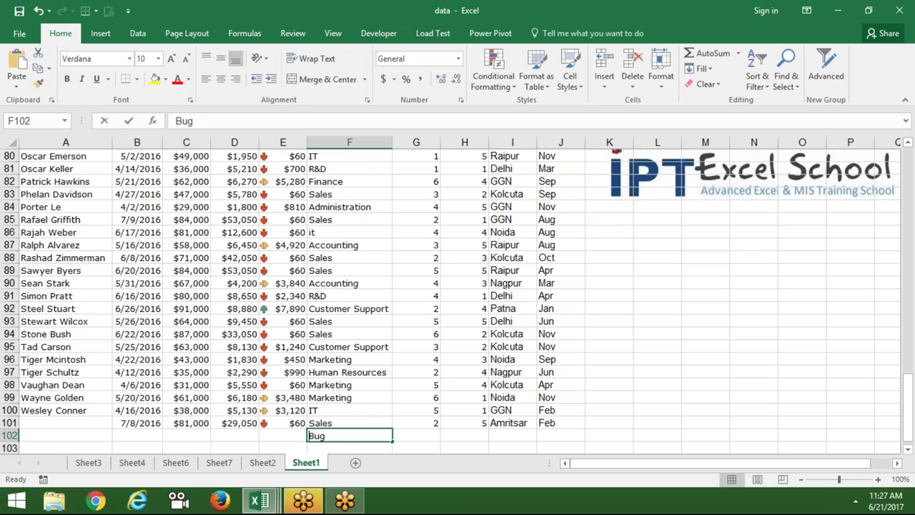
text(et)
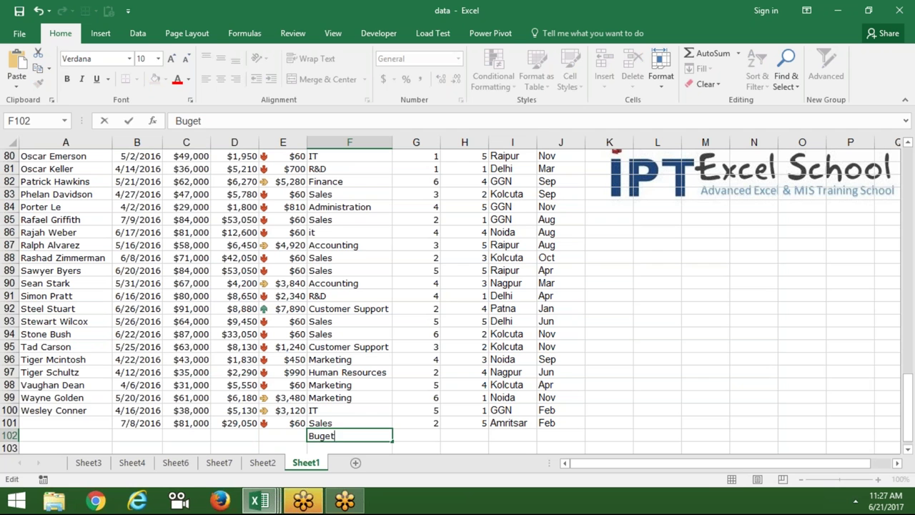
key(ctrl+Return)
Enter a salary of 1500000 in C102.
click(186, 434)
text(1500000)
key(Return)
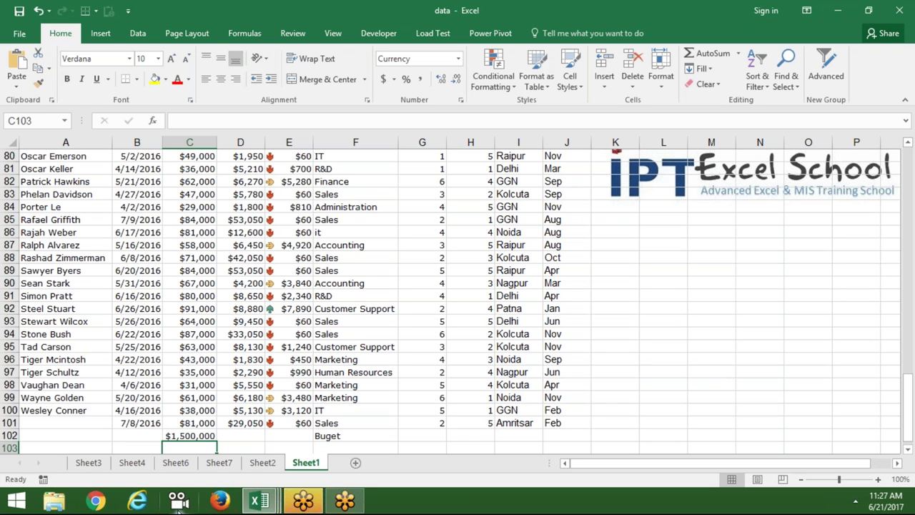
Refresh the PivotTable on Sheet2.
click(261, 464)
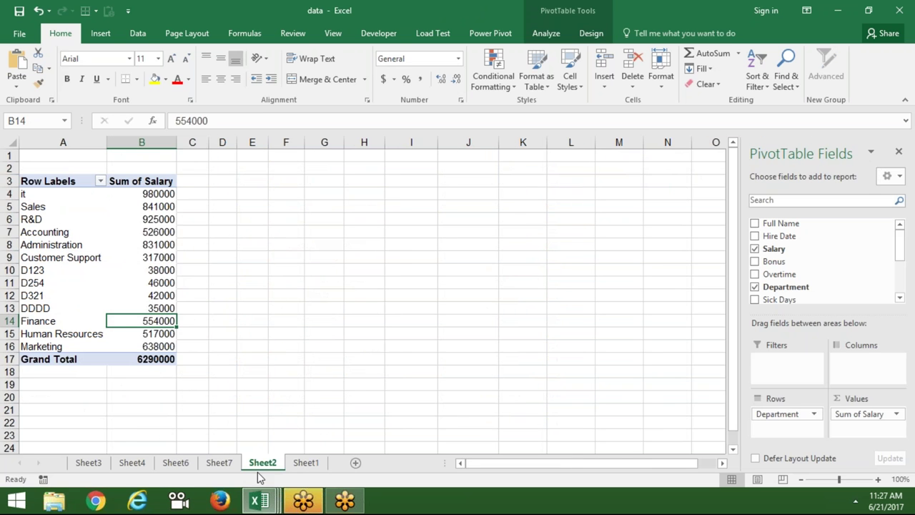
right_click(119, 286)
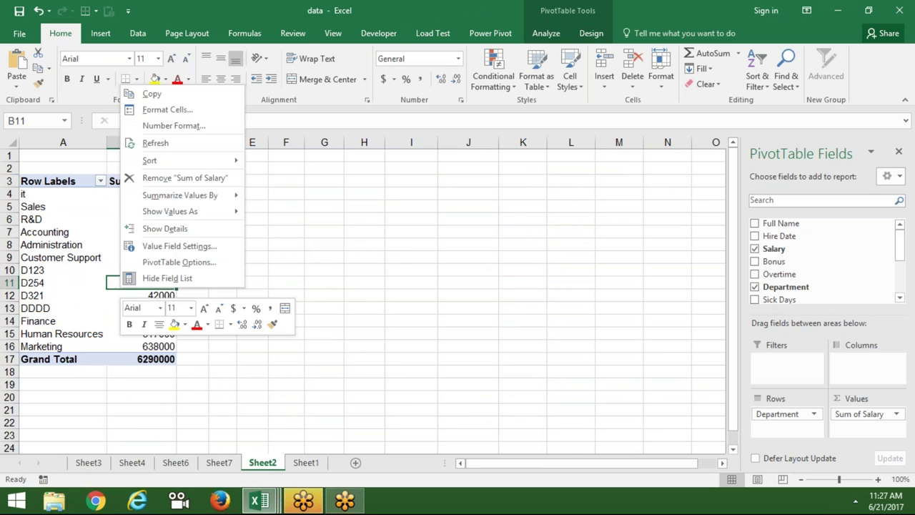
click(160, 143)
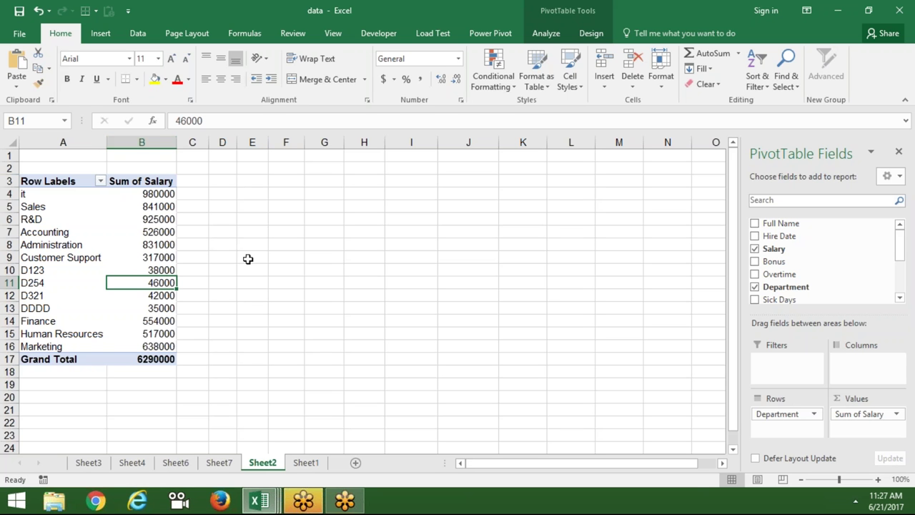
Inspect rows 101 and 102 on Sheet1, then return to the Sheet2 PivotTable.
click(306, 464)
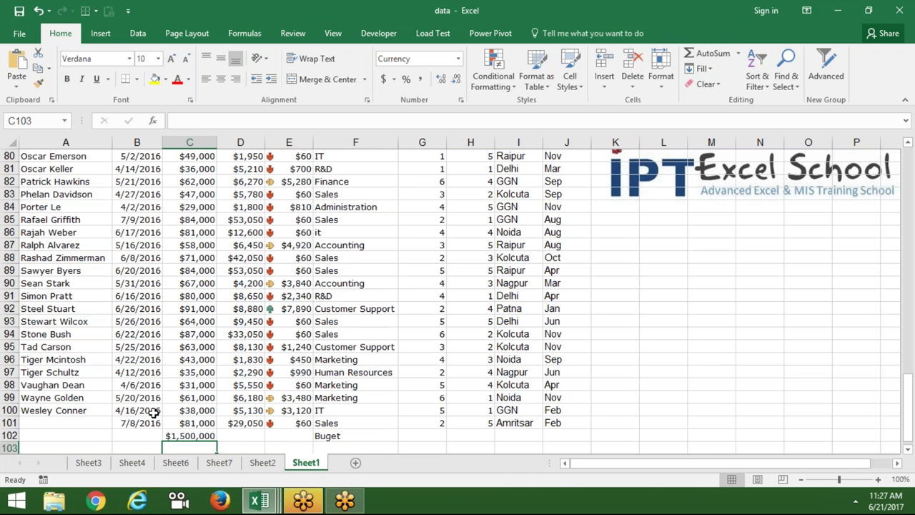
click(11, 422)
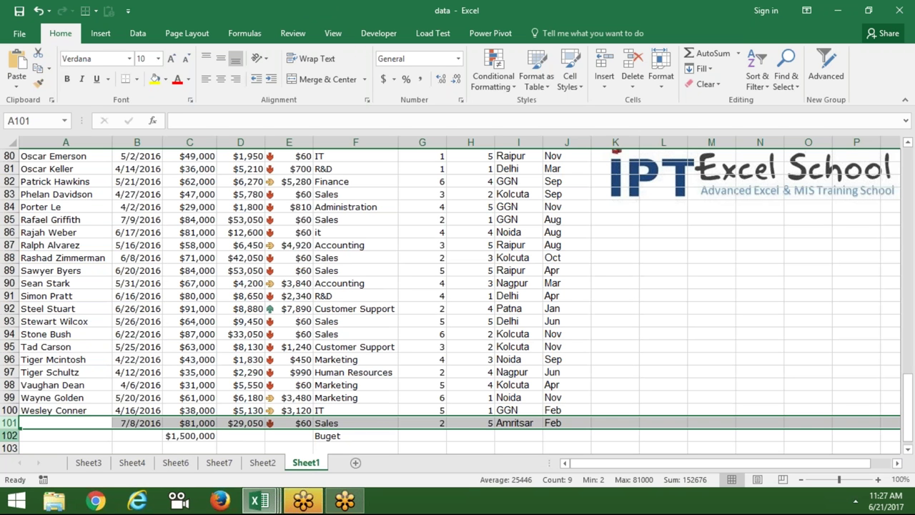
click(9, 436)
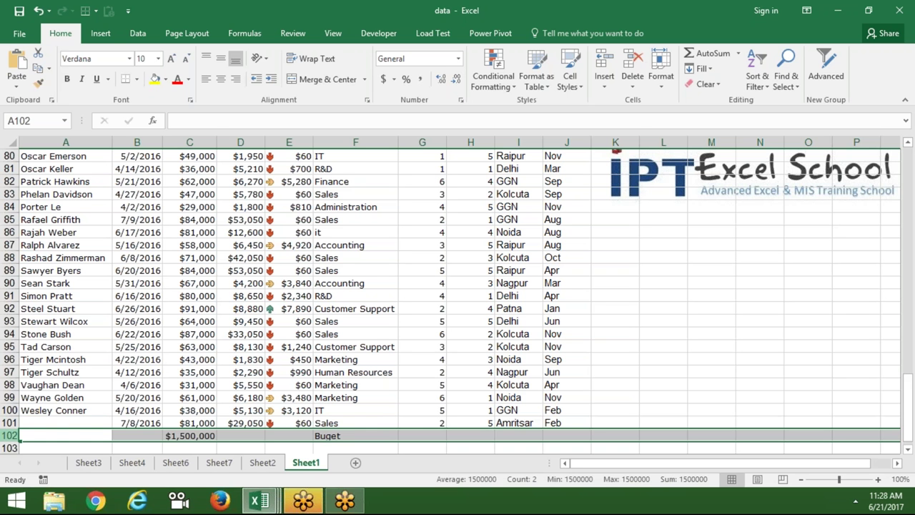
click(261, 462)
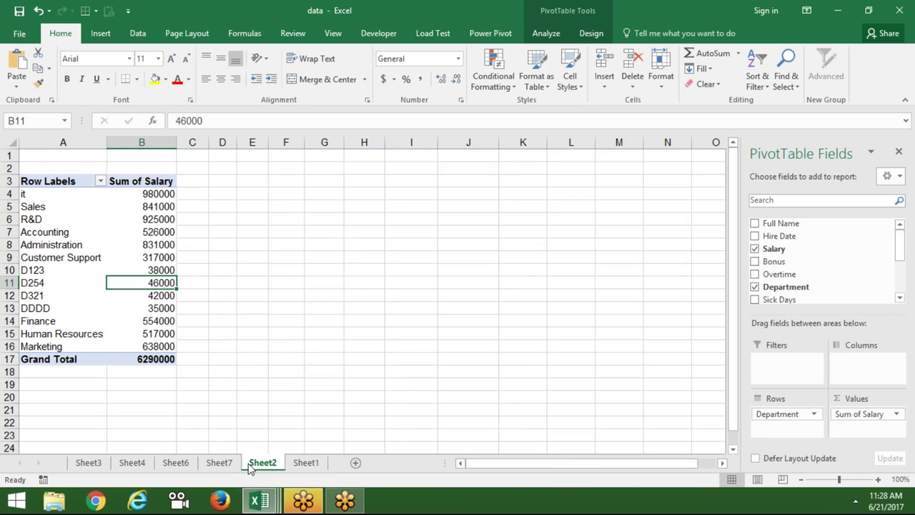
Bring up the PivotTable's Change Data Source dialog from PivotTable Analyze.
click(379, 35)
click(541, 34)
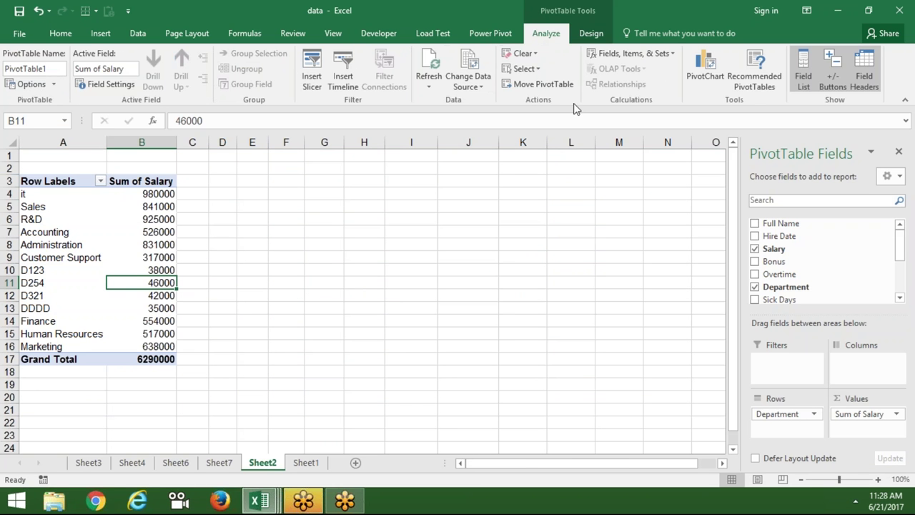
click(616, 60)
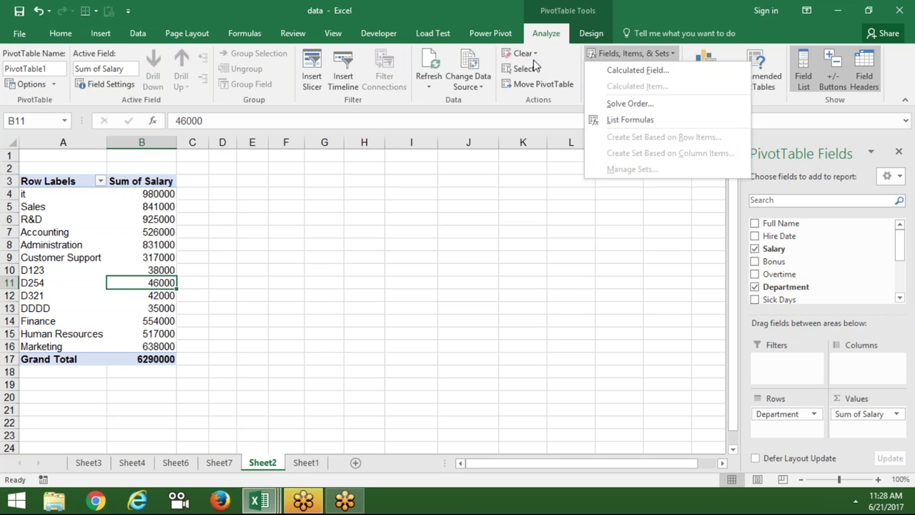
click(481, 86)
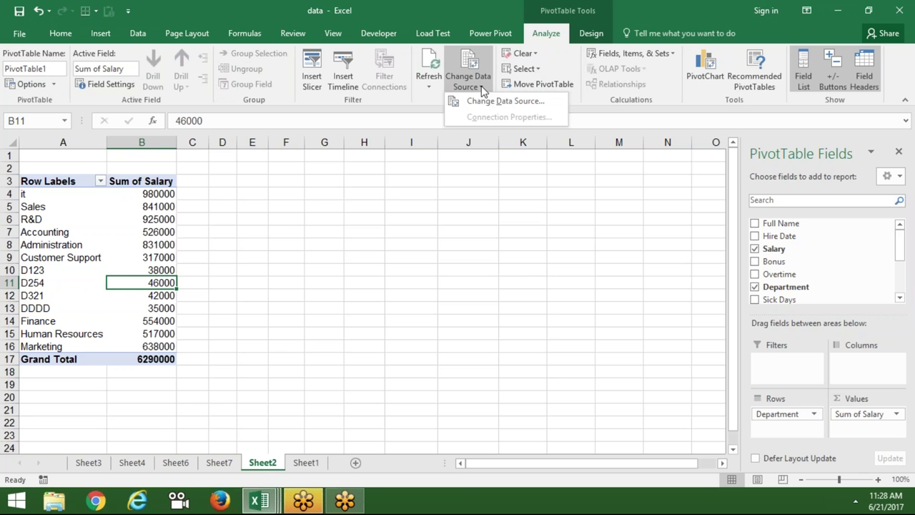
click(484, 100)
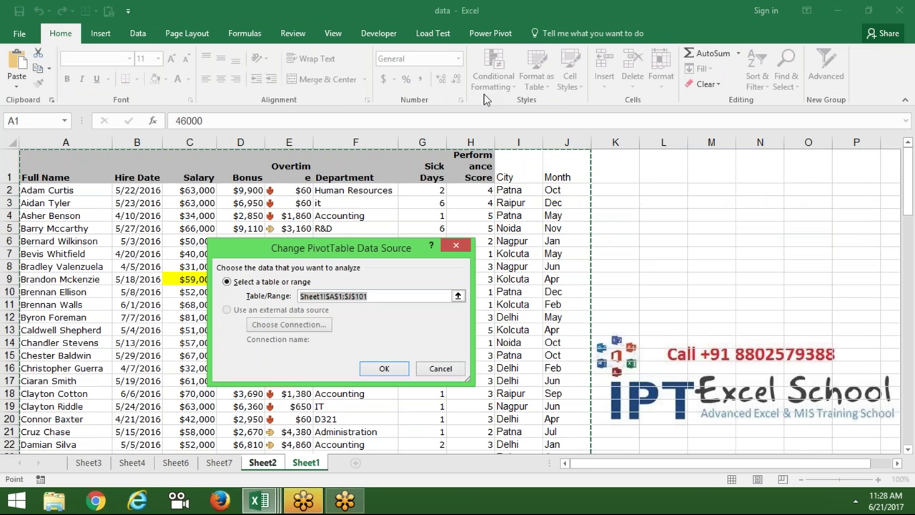
Set the pivot source to Sheet1!$A$1:$J$102 with Ctrl+A, adding the Buget row.
click(78, 153)
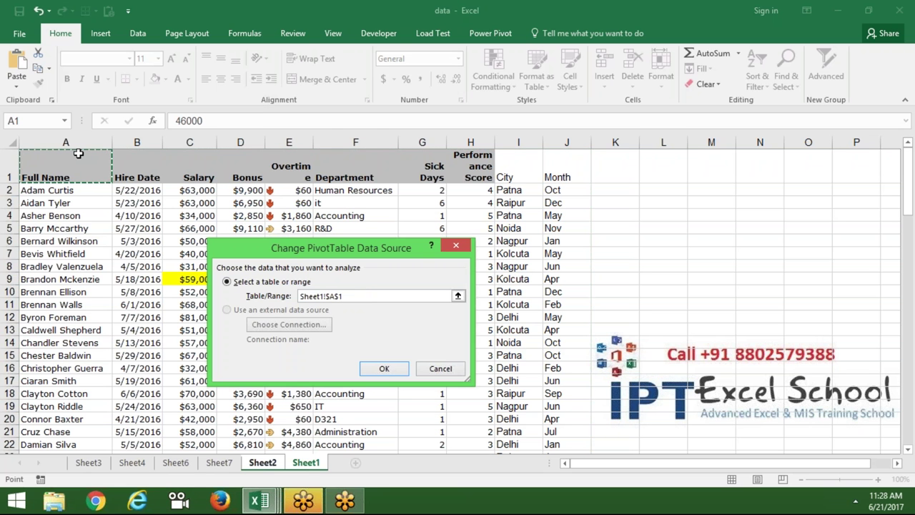
key(shift+Right)
key(shift+Right)
key(shift+Right)
key(shift+Right)
key(shift+Right)
key(shift+Right)
key(shift+Right)
key(shift+Right)
key(shift+Right)
key(shift+Left)
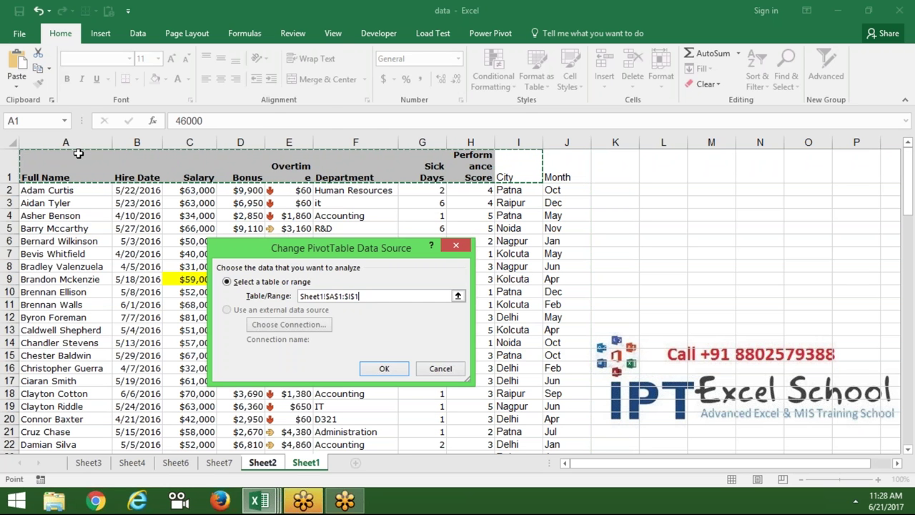
key(shift+Right)
key(ctrl+shift+Down)
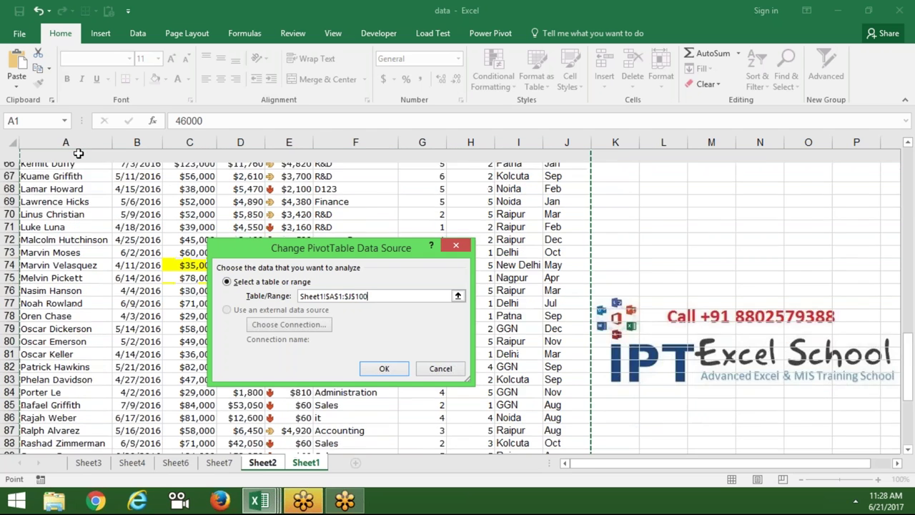
key(shift+Down)
key(shift+Down)
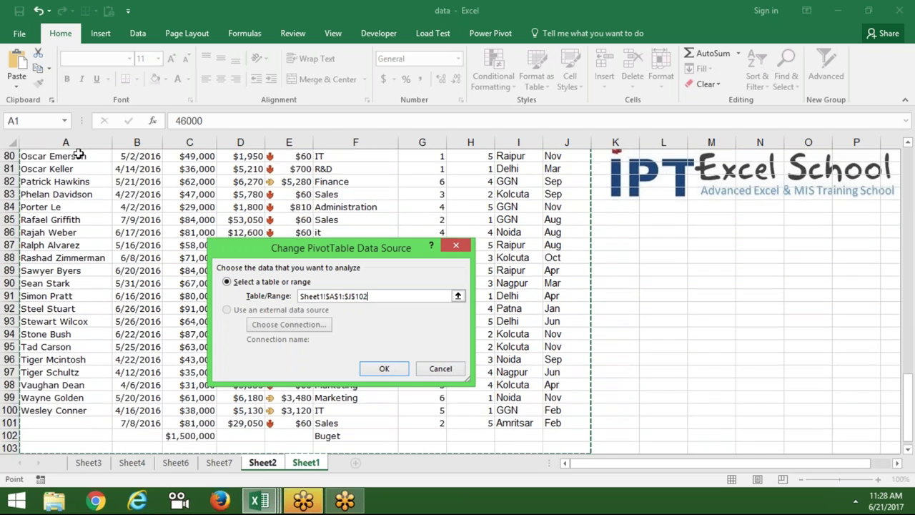
drag(78, 155, 190, 232)
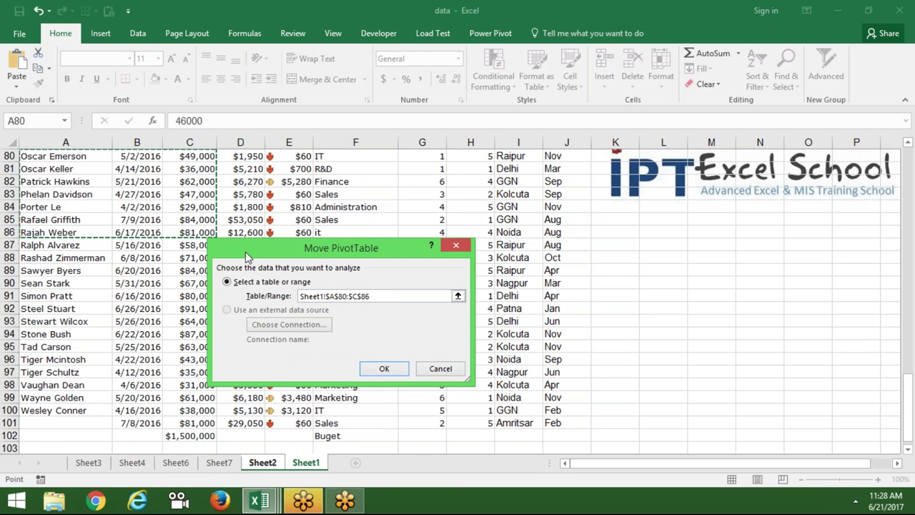
click(58, 194)
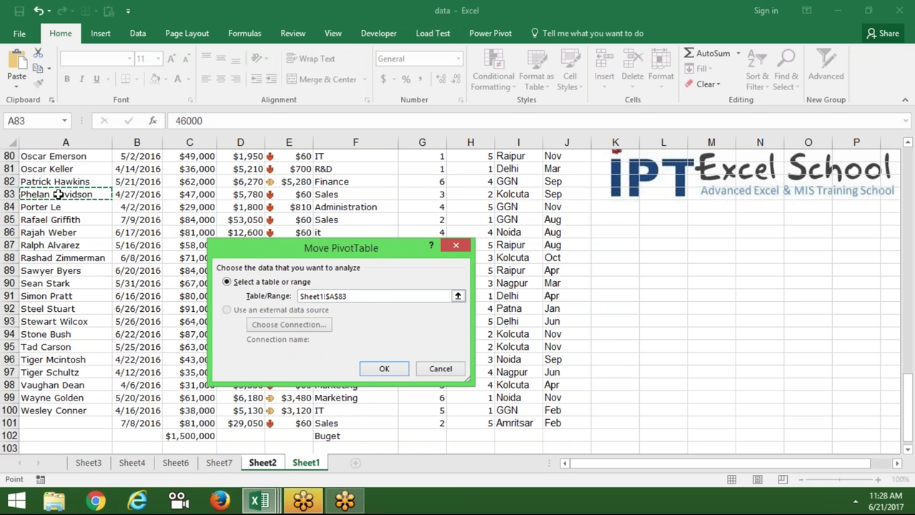
key(ctrl+a)
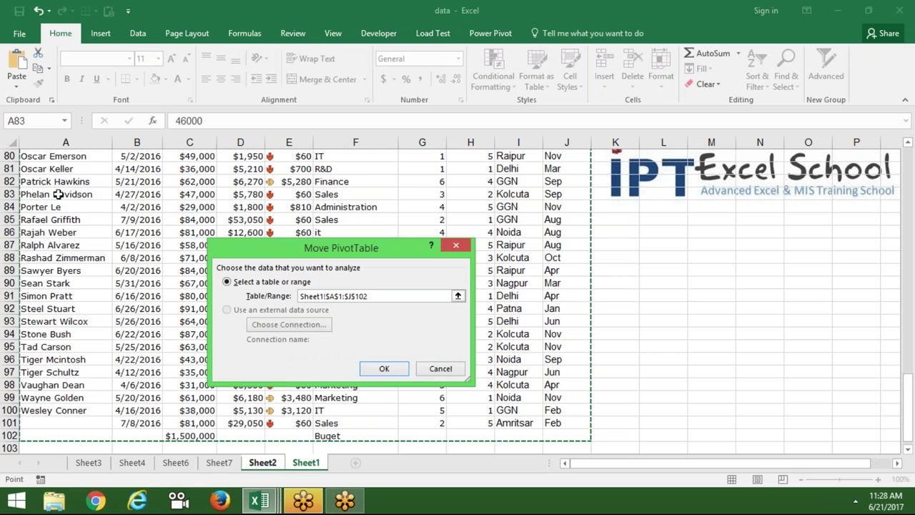
click(383, 368)
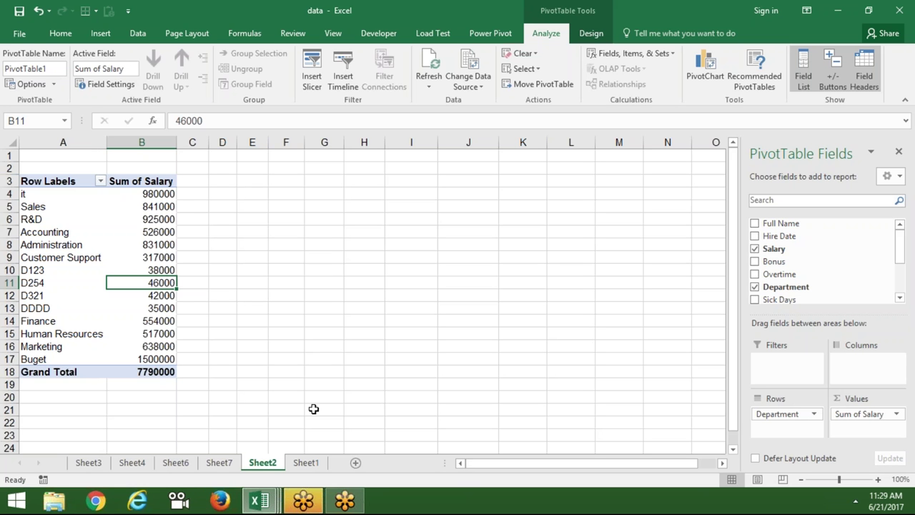
Show Sum of Salary as % Of, with base field Department and base item Buget.
click(139, 348)
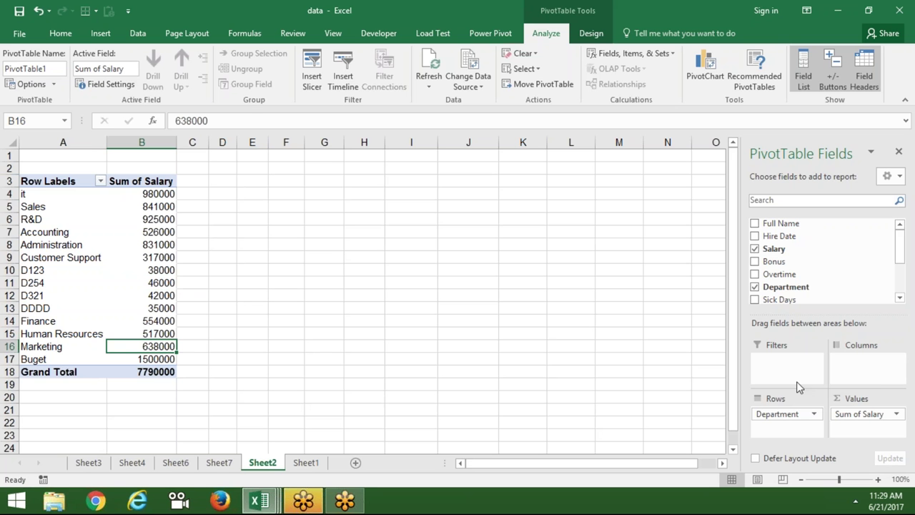
click(888, 418)
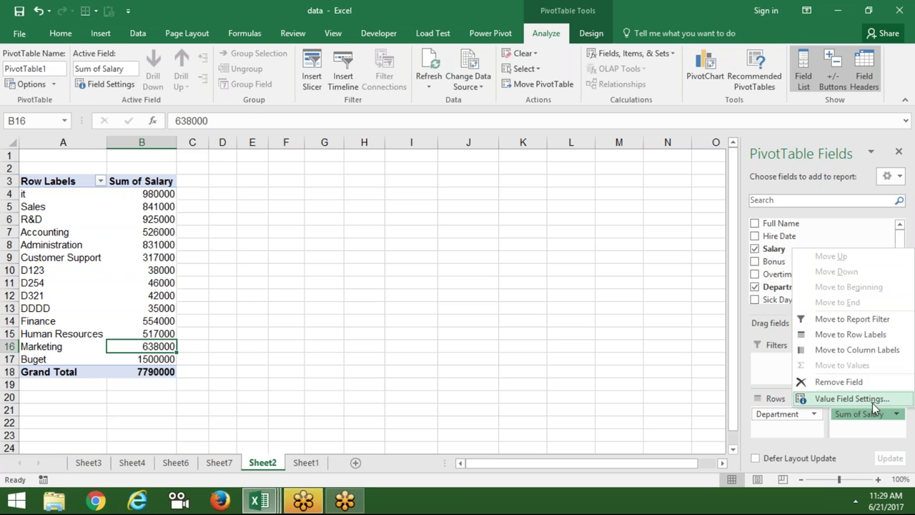
click(872, 401)
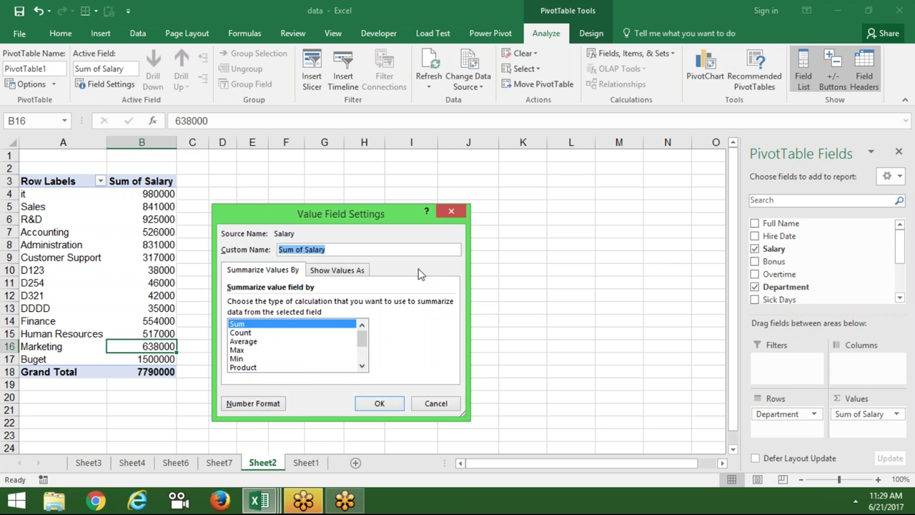
click(350, 277)
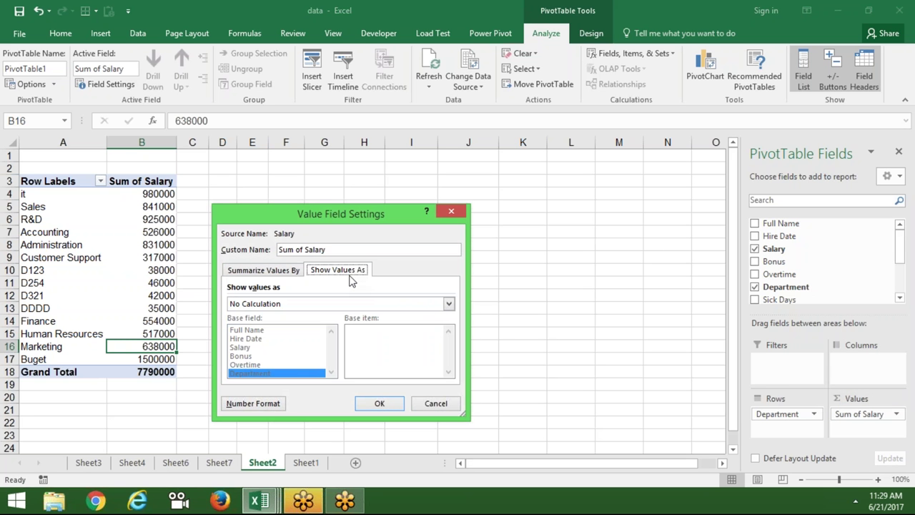
click(328, 309)
key(Down)
key(Down)
key(Down)
key(Down)
key(Down)
key(Down)
key(Up)
key(Up)
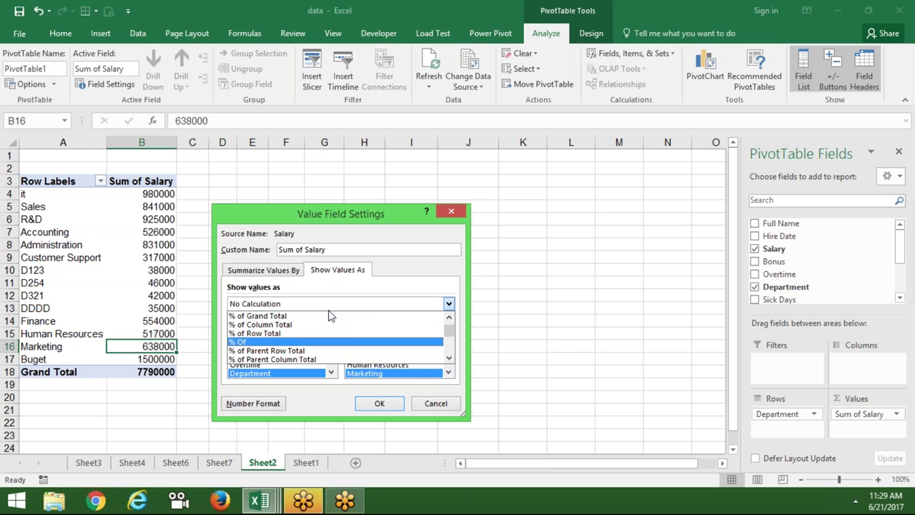
key(Return)
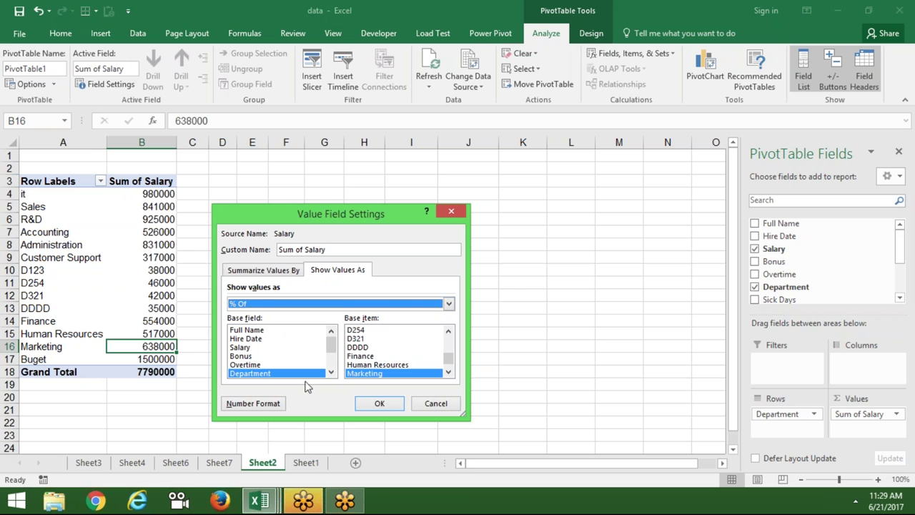
click(449, 372)
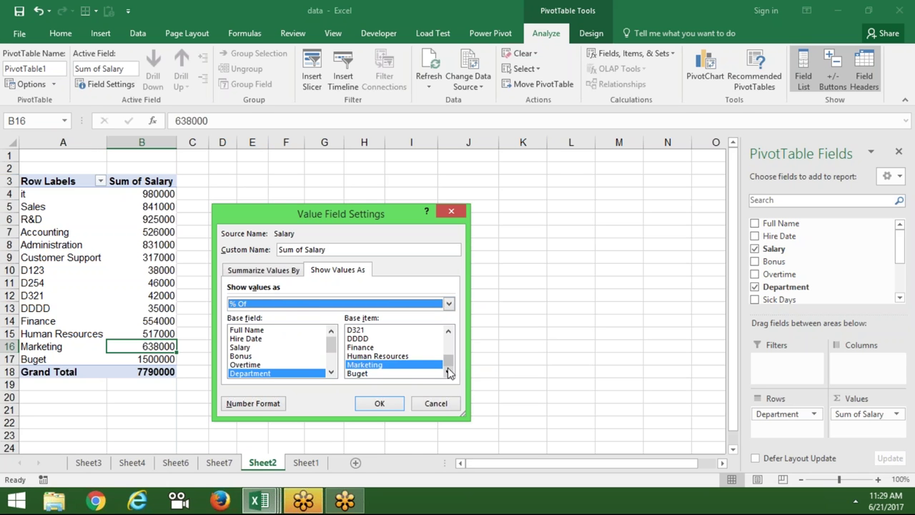
click(432, 373)
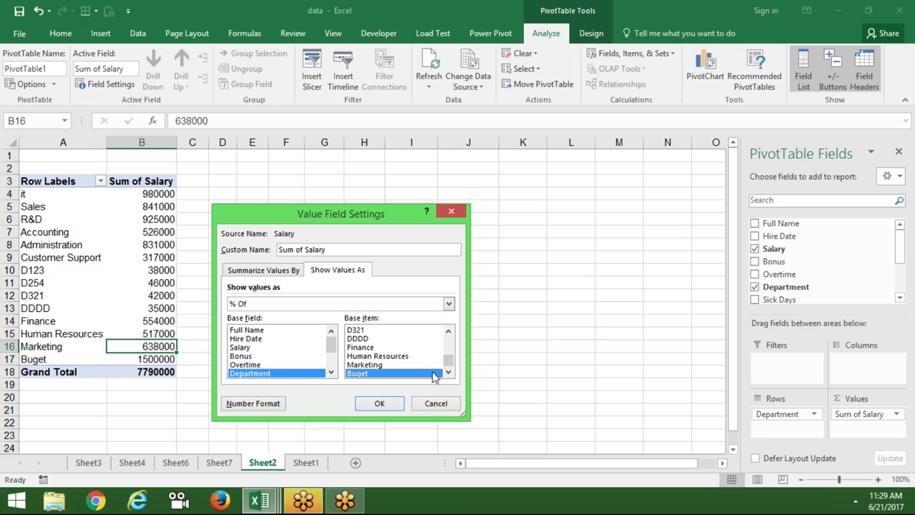
click(381, 405)
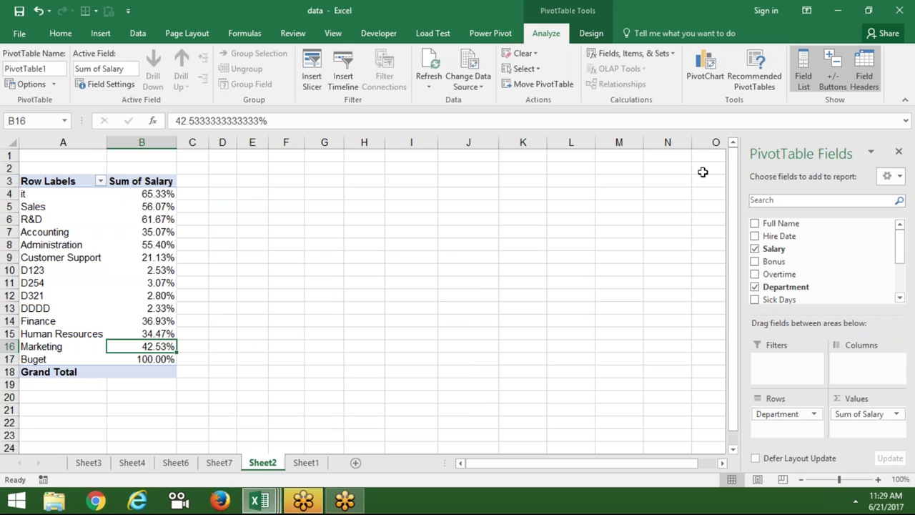
click(896, 414)
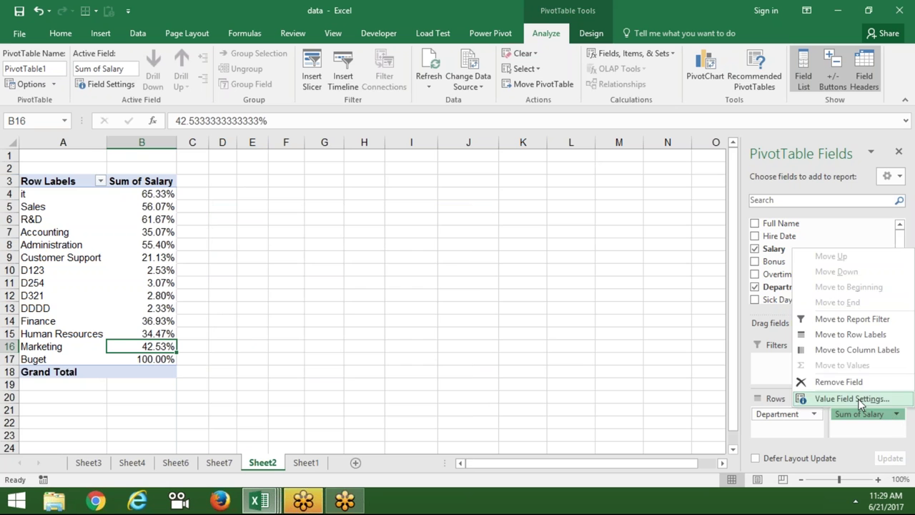
click(851, 399)
click(360, 271)
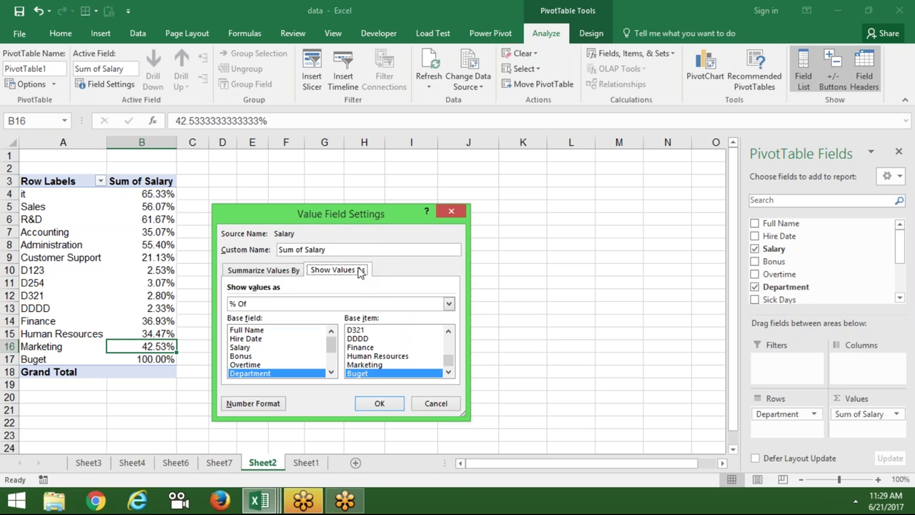
click(449, 303)
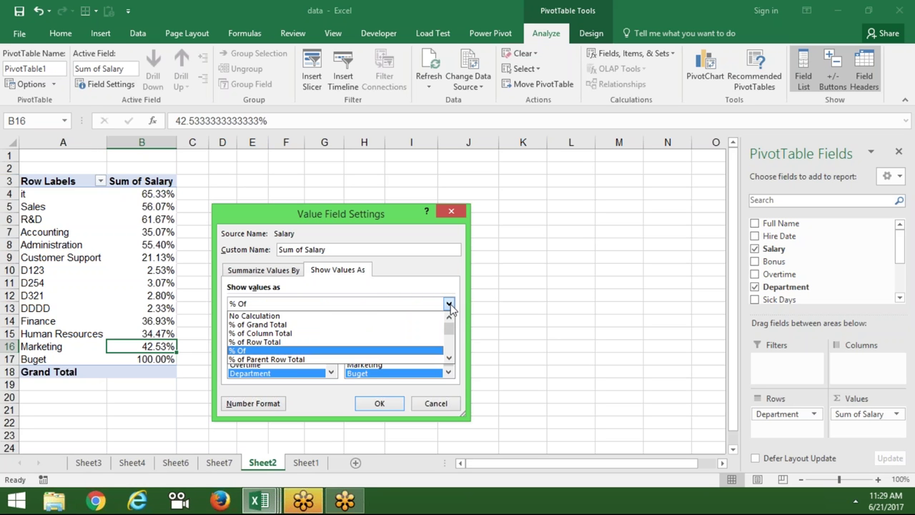
click(449, 304)
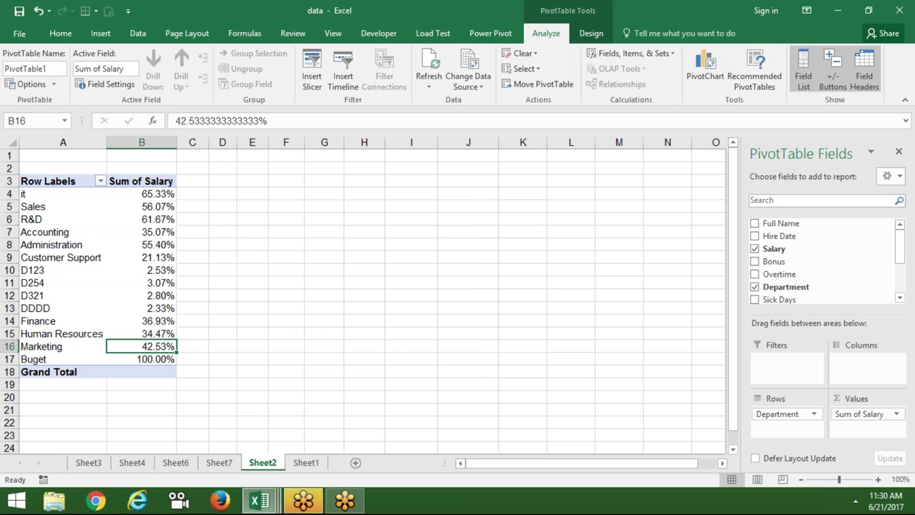
Take Salary out of Values, then add Salary, Bonus and Overtime to Values.
drag(885, 410, 699, 356)
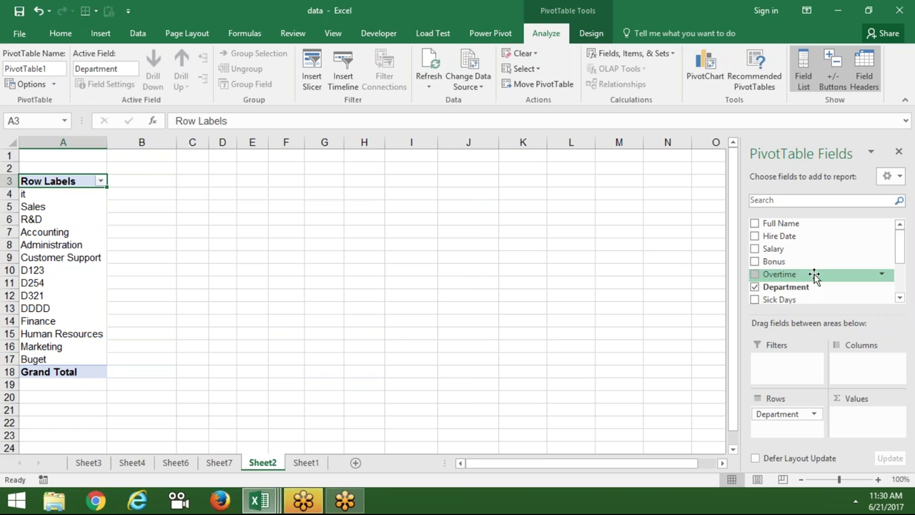
drag(779, 248, 861, 413)
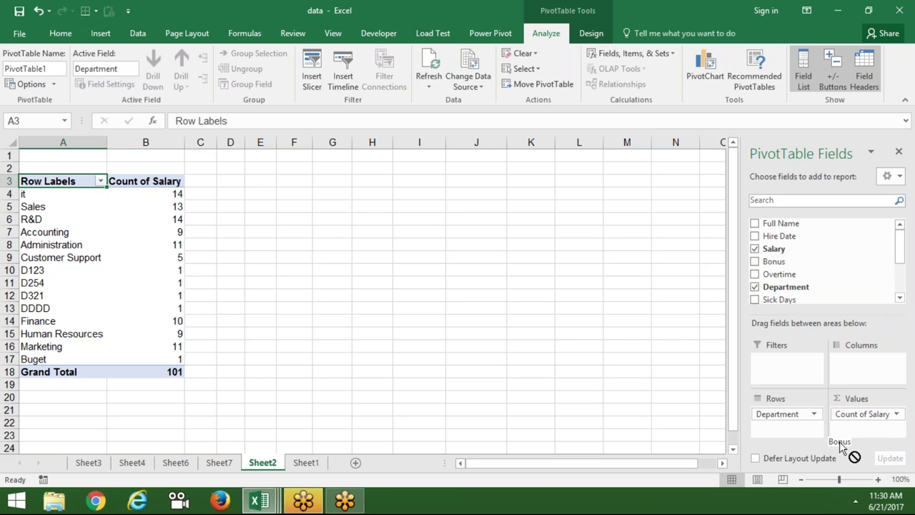
drag(866, 426, 866, 423)
drag(779, 273, 854, 436)
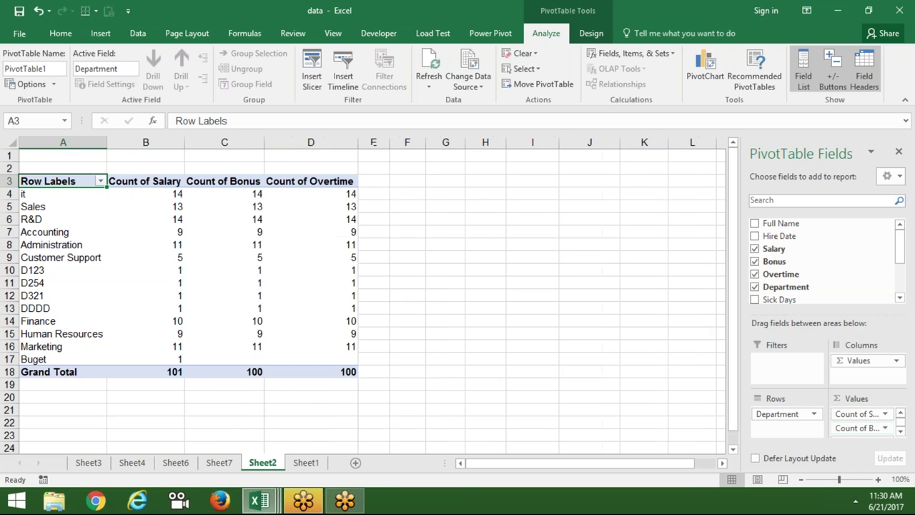
Switch Salary, Bonus and Overtime from Count to Sum, then select the it department's totals.
double_click(132, 179)
click(281, 324)
key(Return)
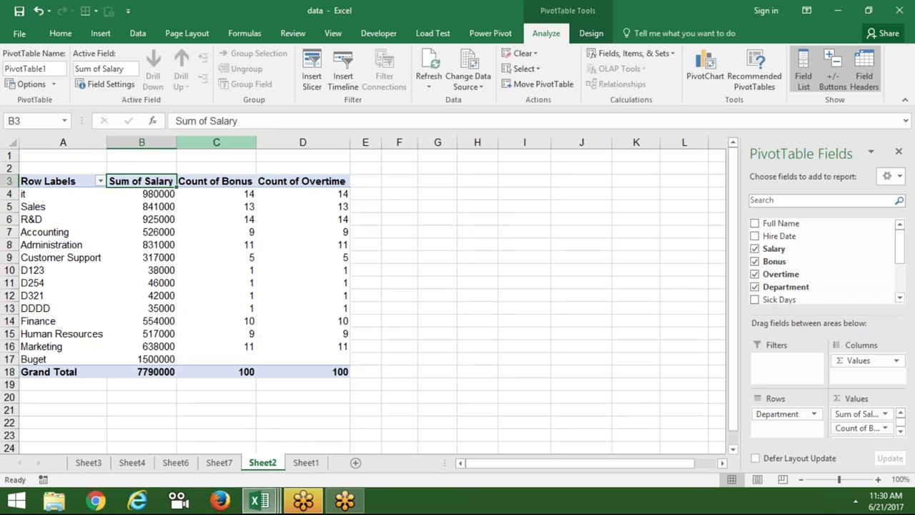
click(216, 181)
double_click(215, 181)
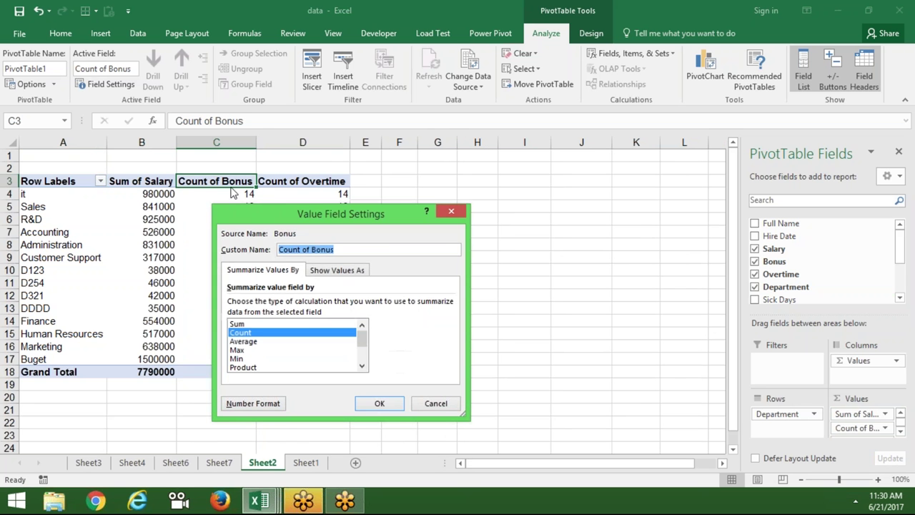
click(280, 321)
key(Return)
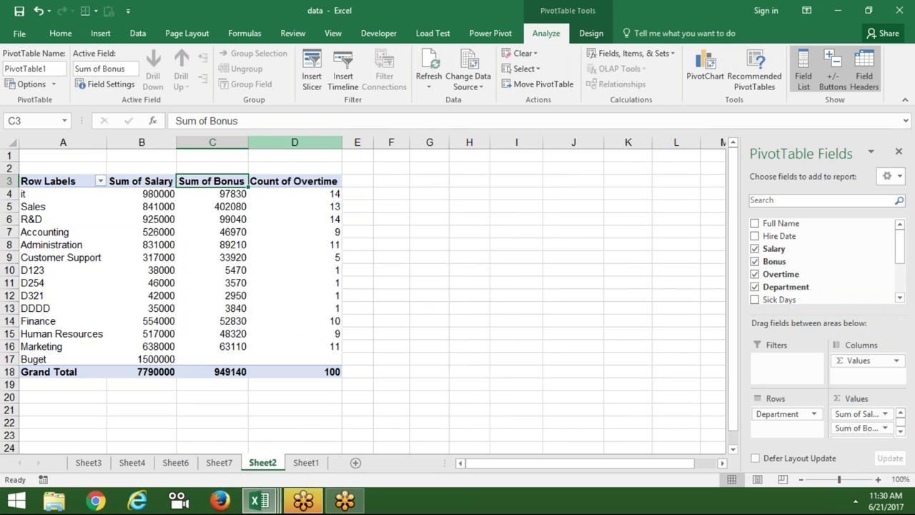
double_click(289, 183)
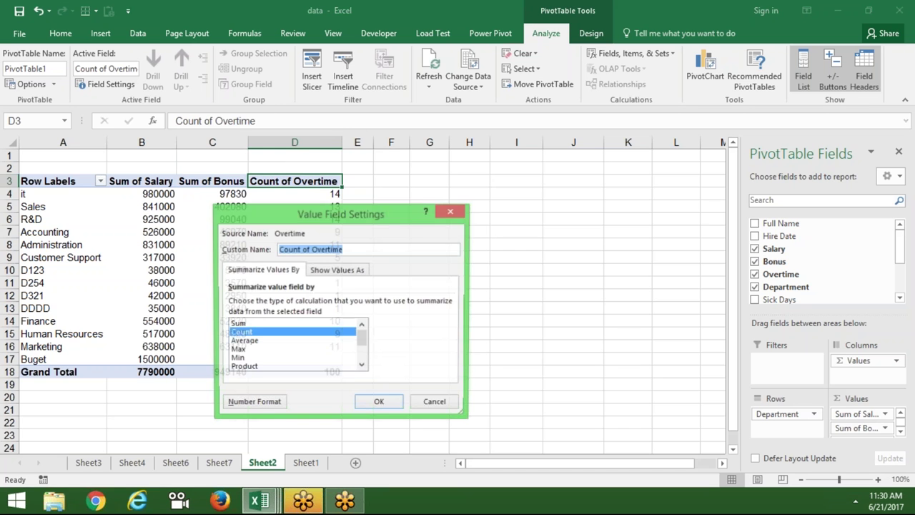
click(275, 323)
key(Return)
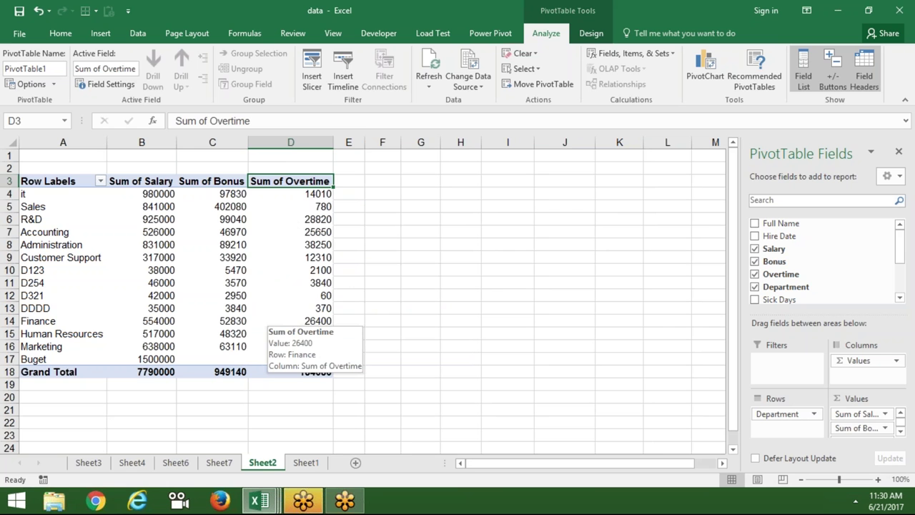
drag(140, 194, 261, 193)
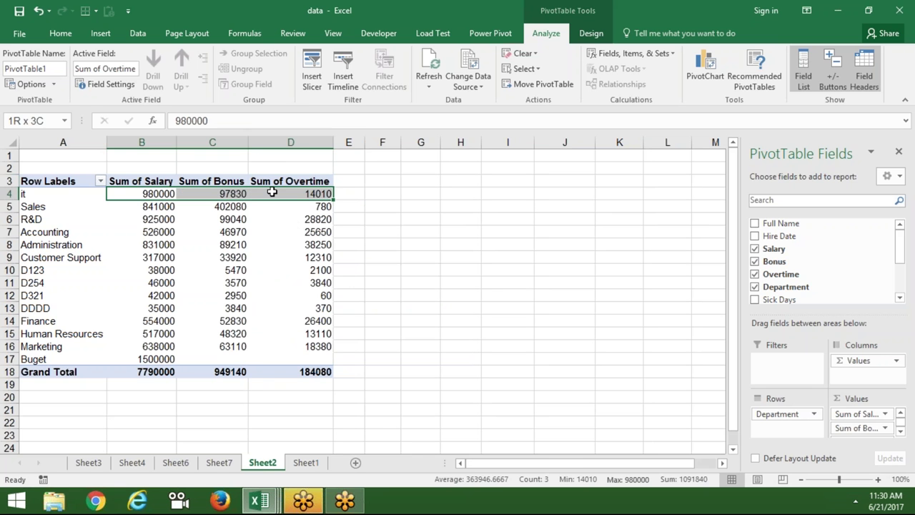
Open Insert Calculated Field from Analyze > Fields, Items, & Sets with a pivot cell selected.
click(343, 193)
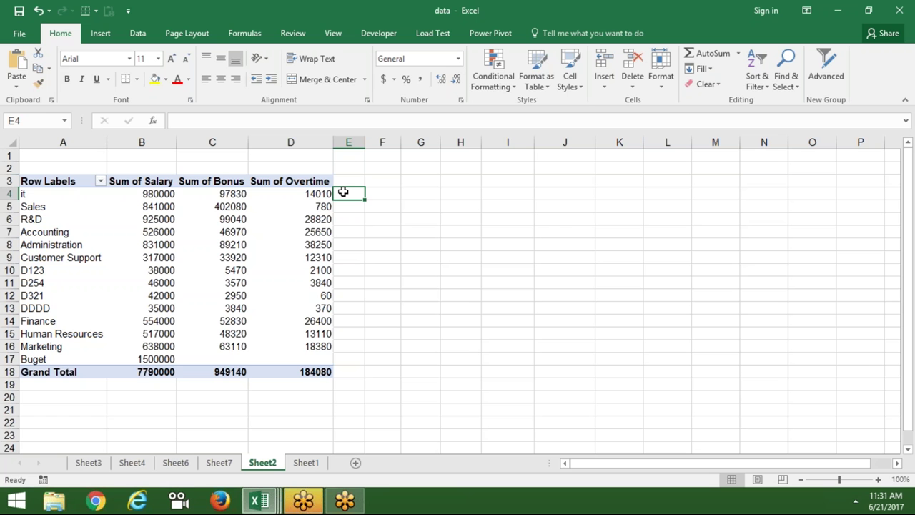
click(320, 194)
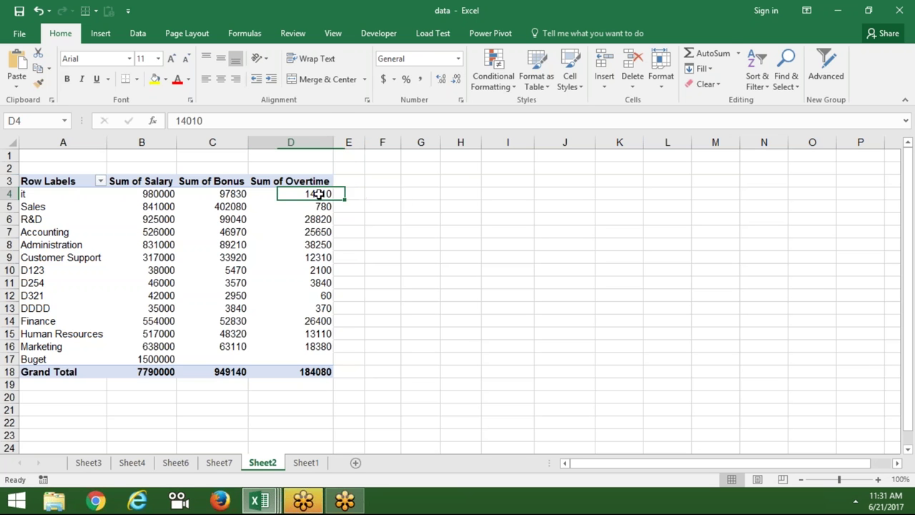
click(551, 33)
click(629, 53)
click(616, 72)
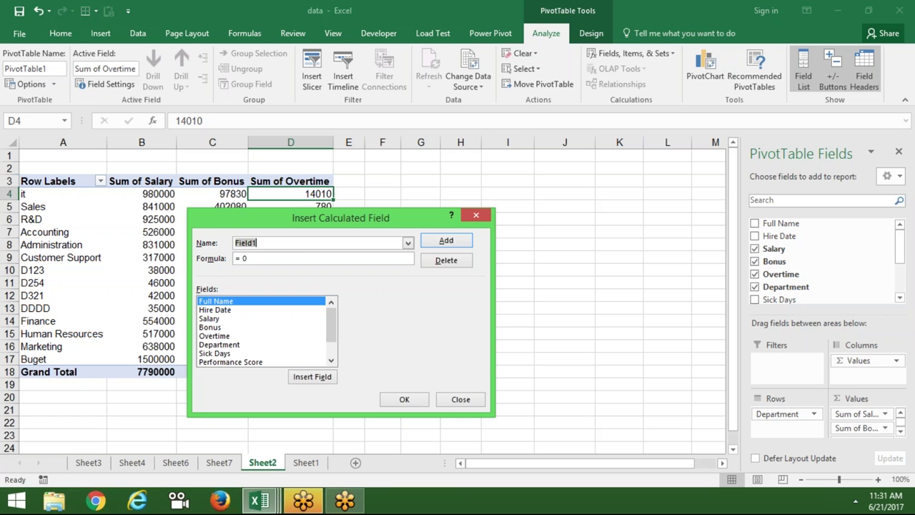
key(Escape)
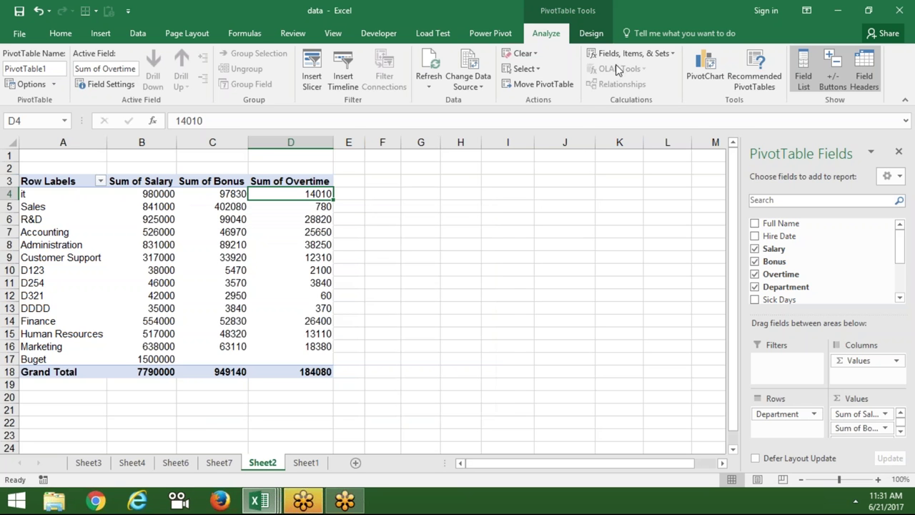
click(617, 55)
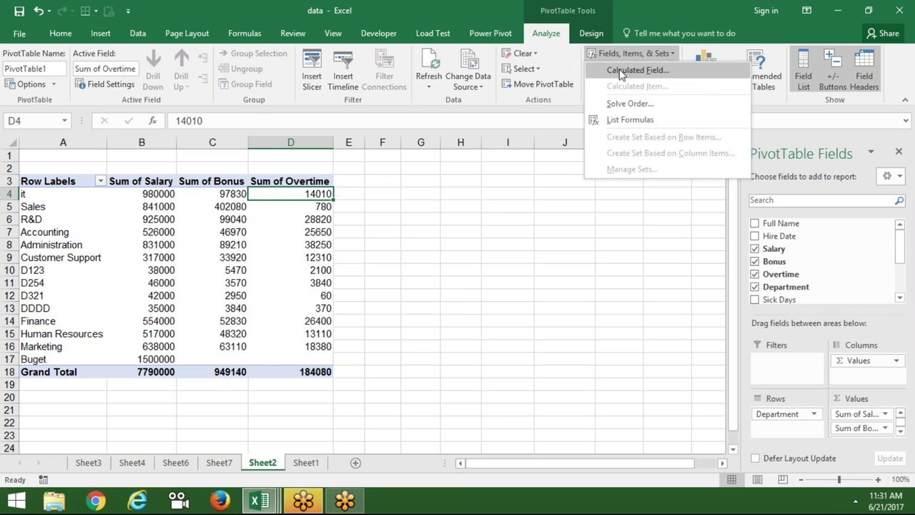
click(620, 72)
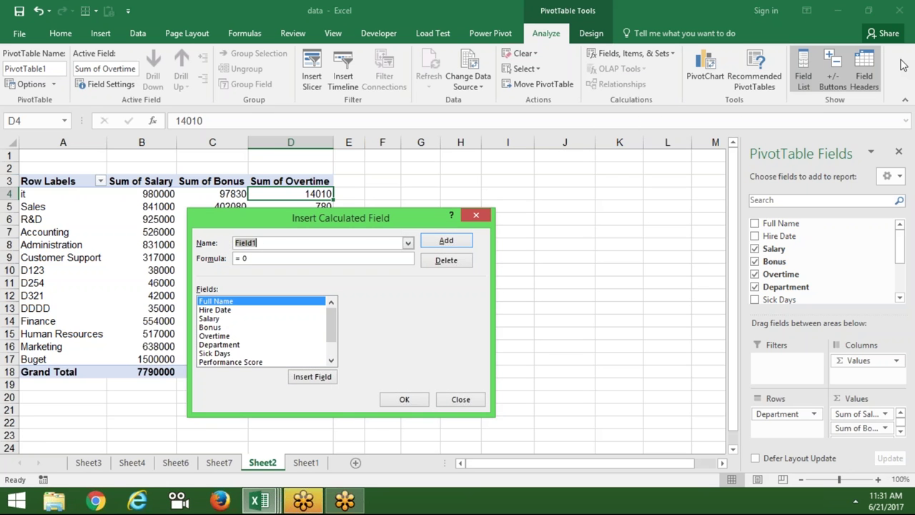
click(434, 295)
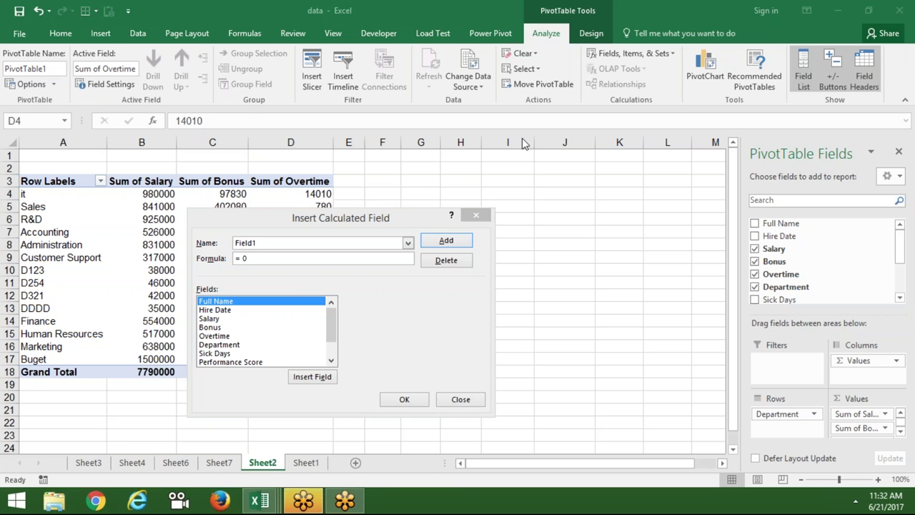
Replace the default name Field1 with 'Total'.
double_click(263, 243)
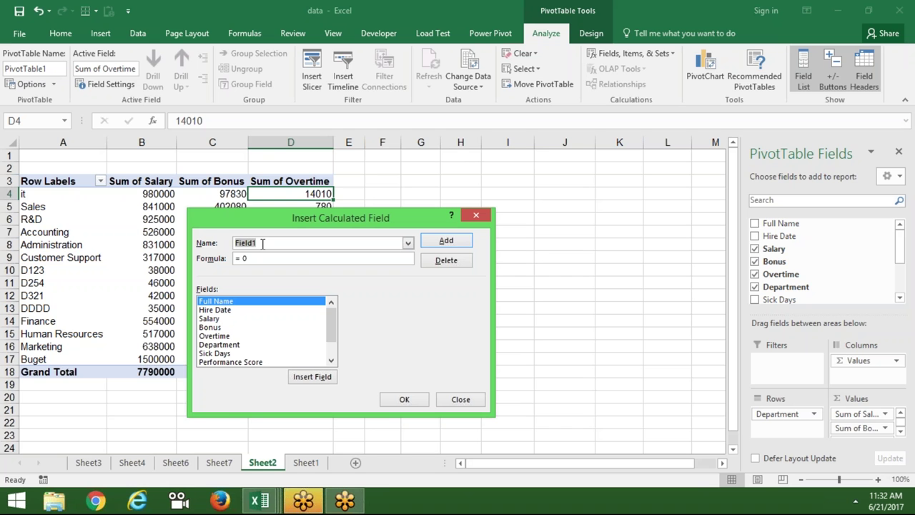
text(Ot)
key(BackSpace)
key(BackSpace)
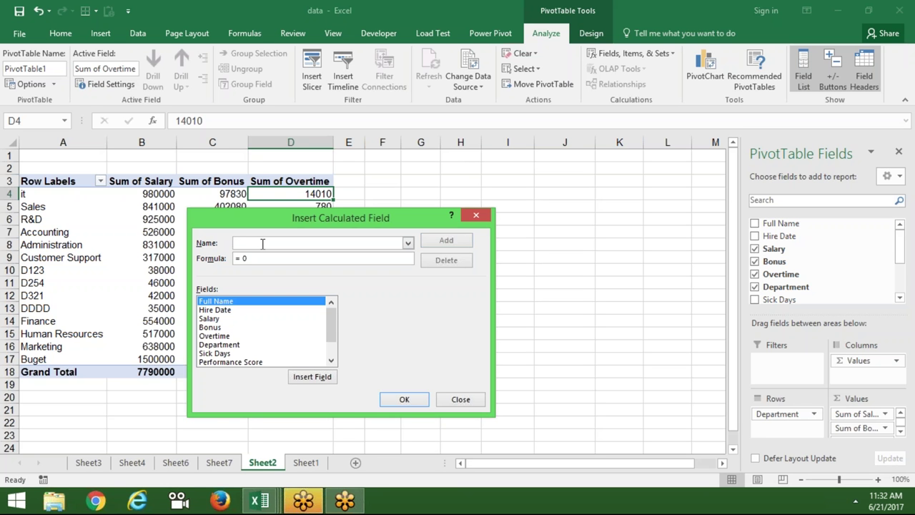
text(T)
text(otal)
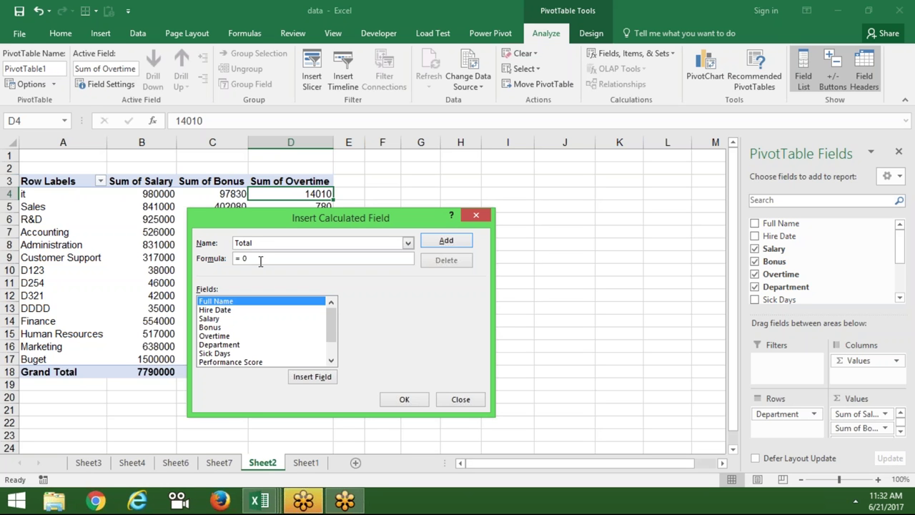
Build the formula = Salary+ Bonus+ Overtime from the Fields list.
key(BackSpace)
click(219, 318)
click(323, 381)
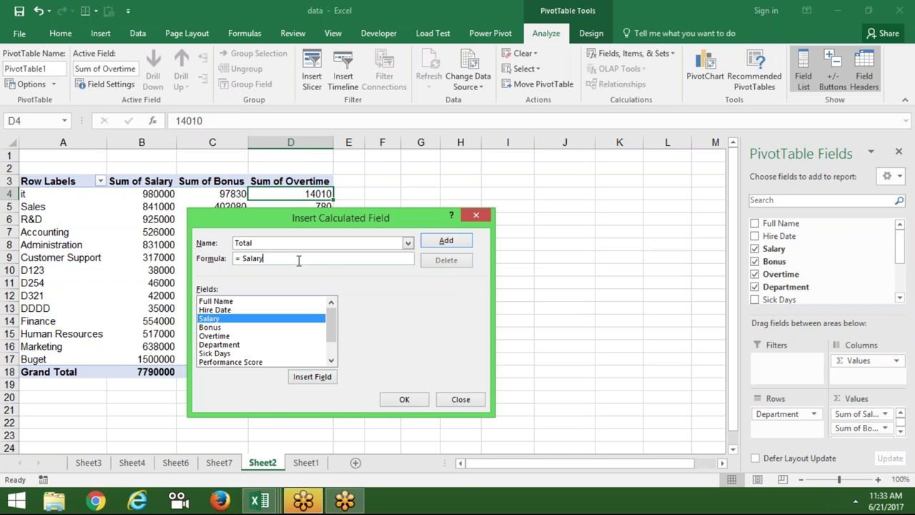
text(+)
double_click(221, 328)
text(+)
double_click(222, 336)
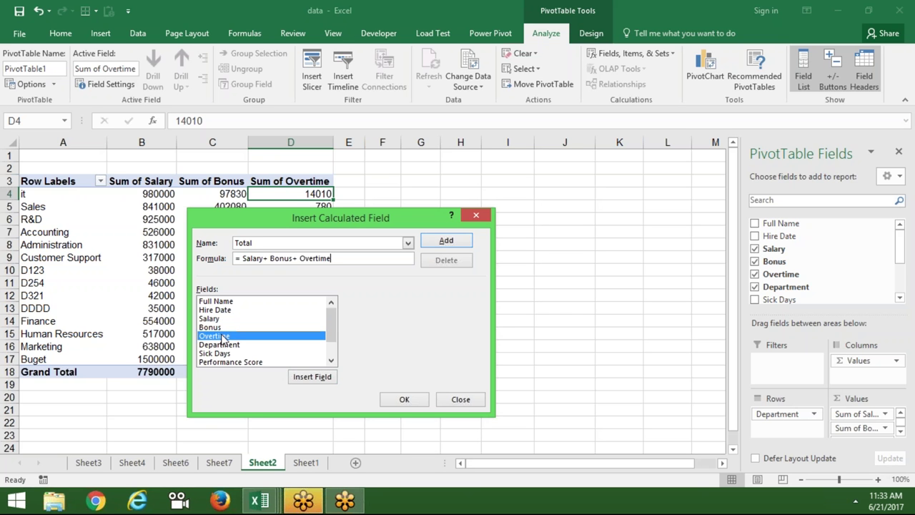
click(710, 29)
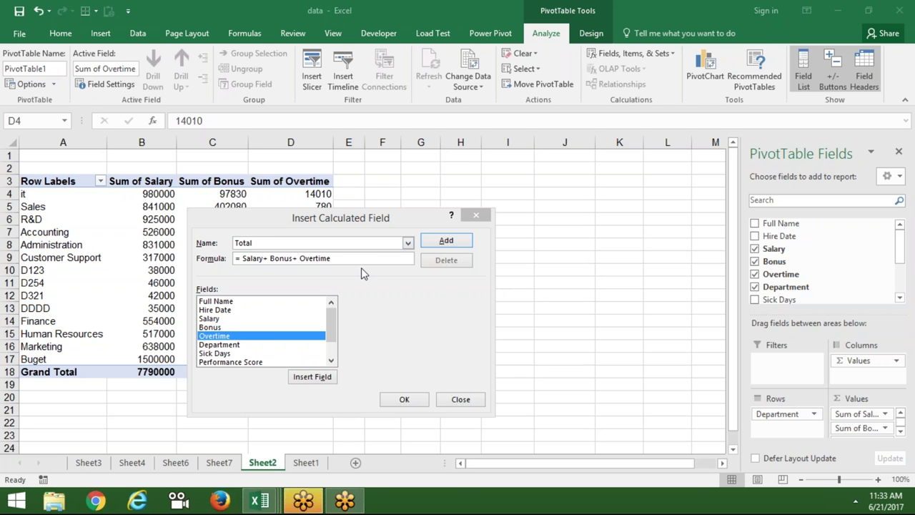
click(216, 318)
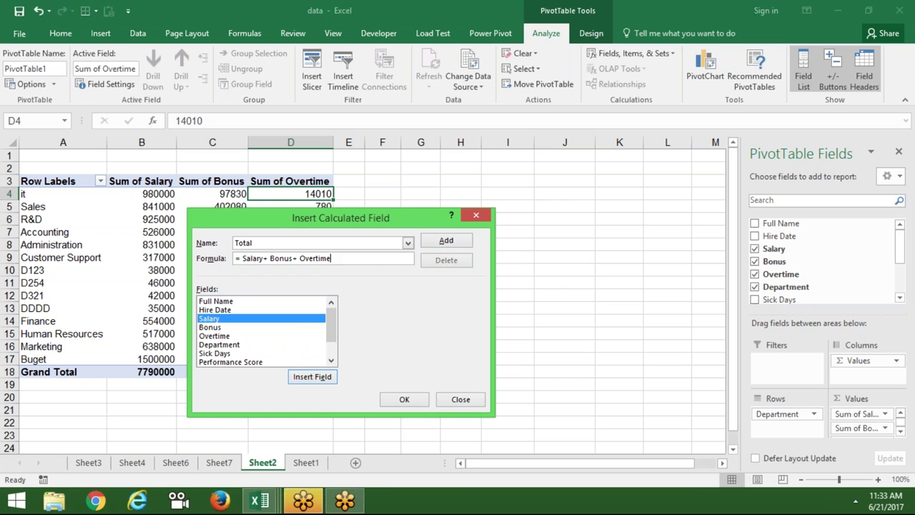
key(BackSpace)
key(BackSpace)
key(BackSpace)
text(=)
click(323, 379)
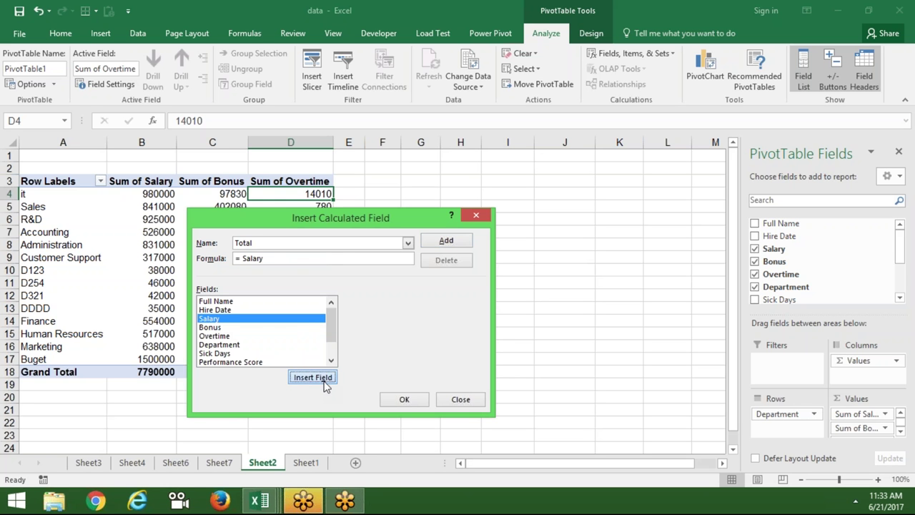
click(292, 261)
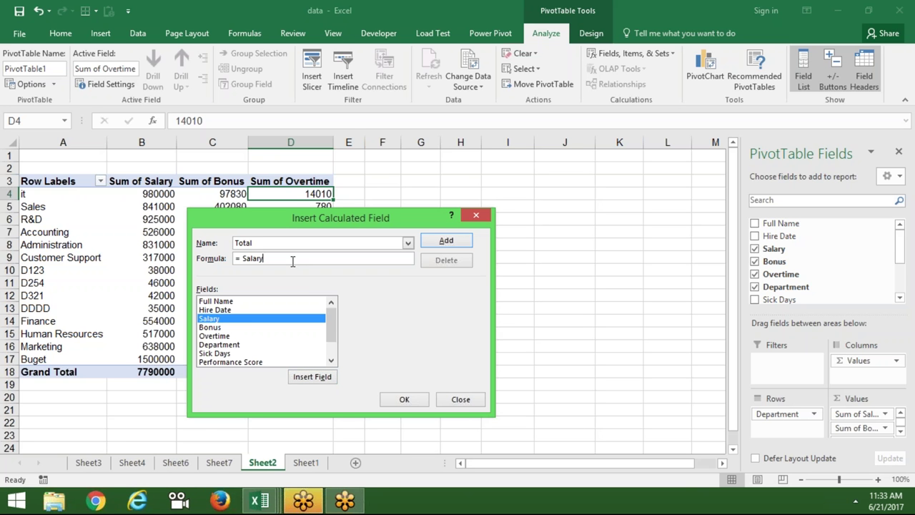
text(+)
click(225, 327)
click(310, 377)
text(+)
click(233, 336)
click(314, 379)
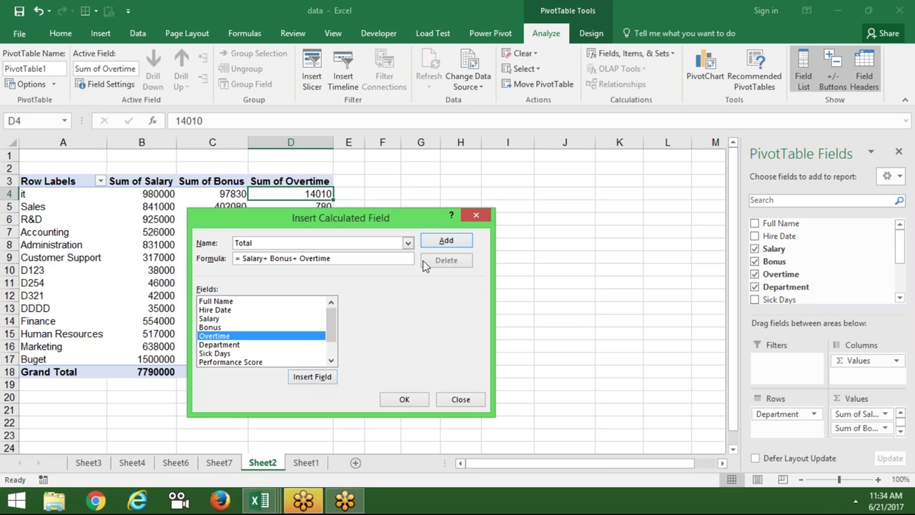
Add the Total field and confirm, then select the department values under Sum of Total.
click(442, 243)
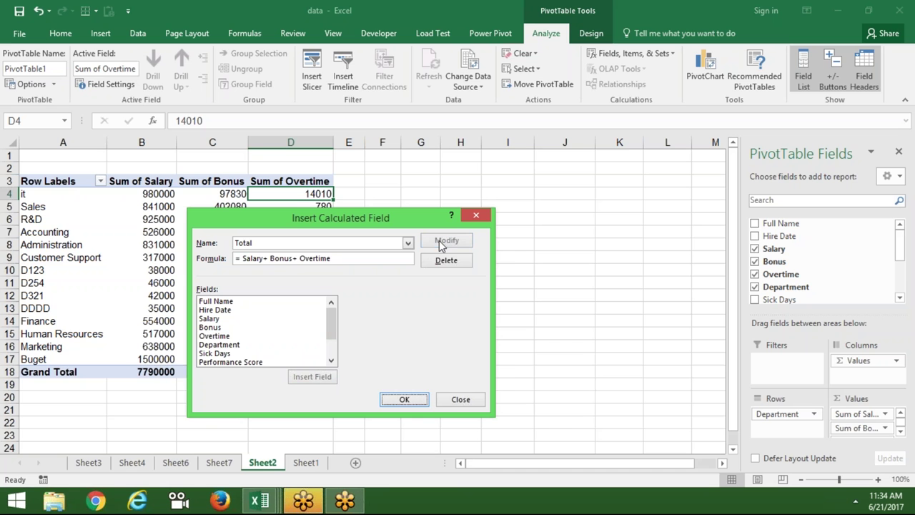
click(404, 401)
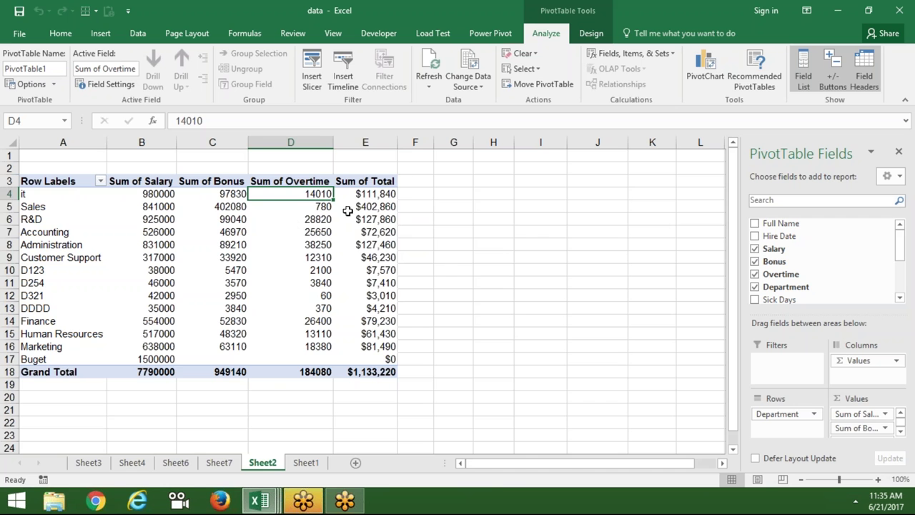
drag(361, 195, 372, 345)
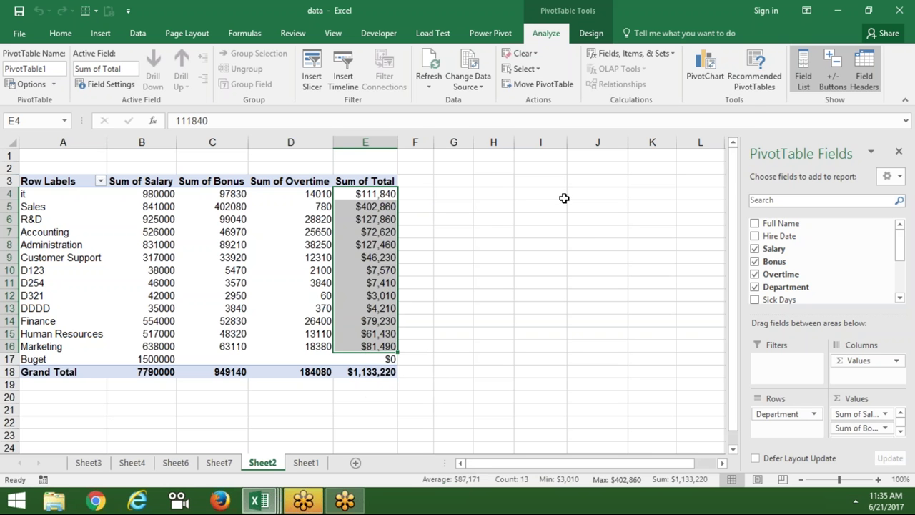
Start another calculated field named TAX and clear its default formula.
click(615, 55)
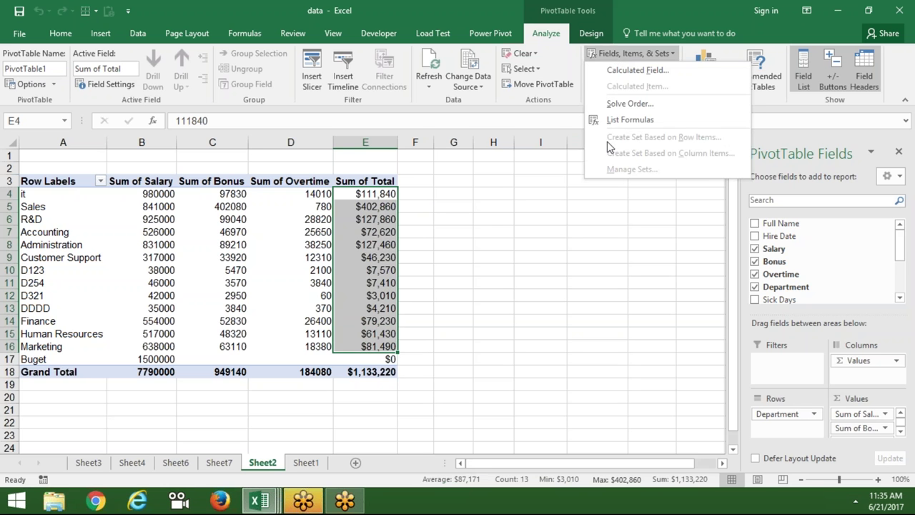
click(623, 76)
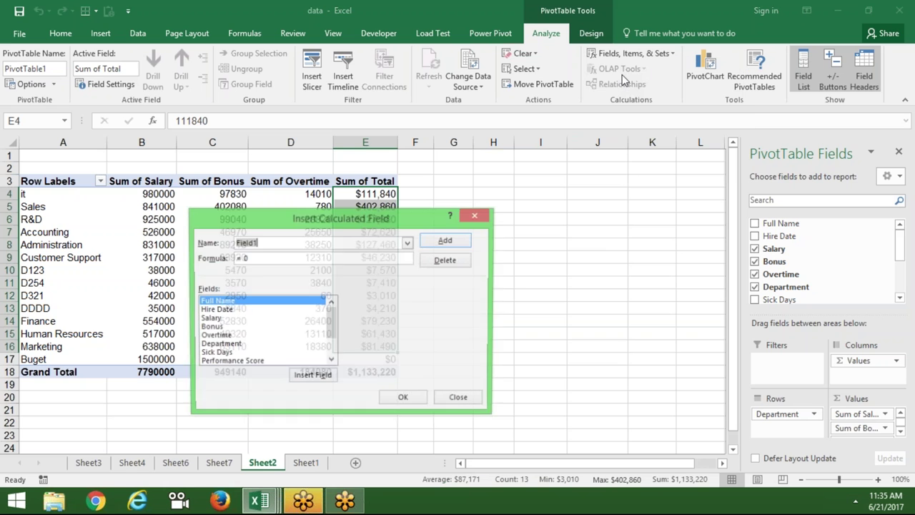
text(TAX)
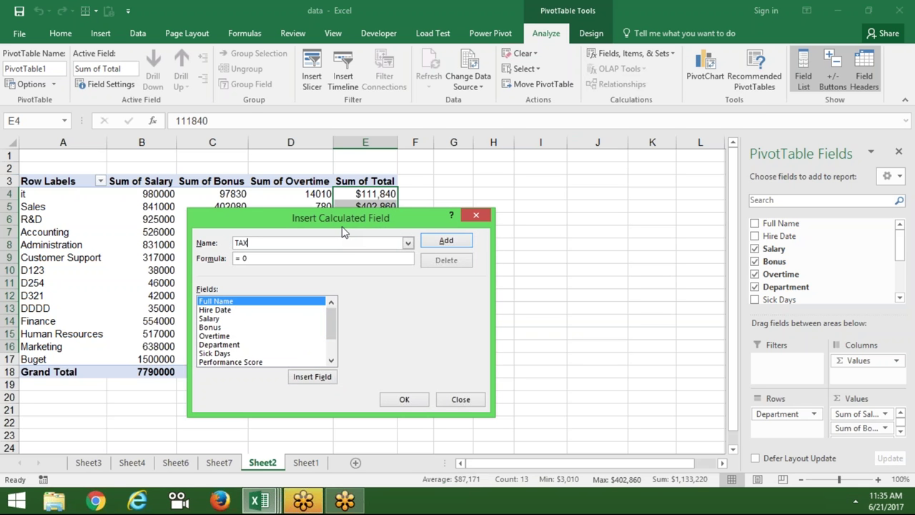
click(322, 260)
key(BackSpace)
Set the TAX formula to = Total*15% and add it to the pivot.
drag(332, 316, 331, 357)
click(249, 363)
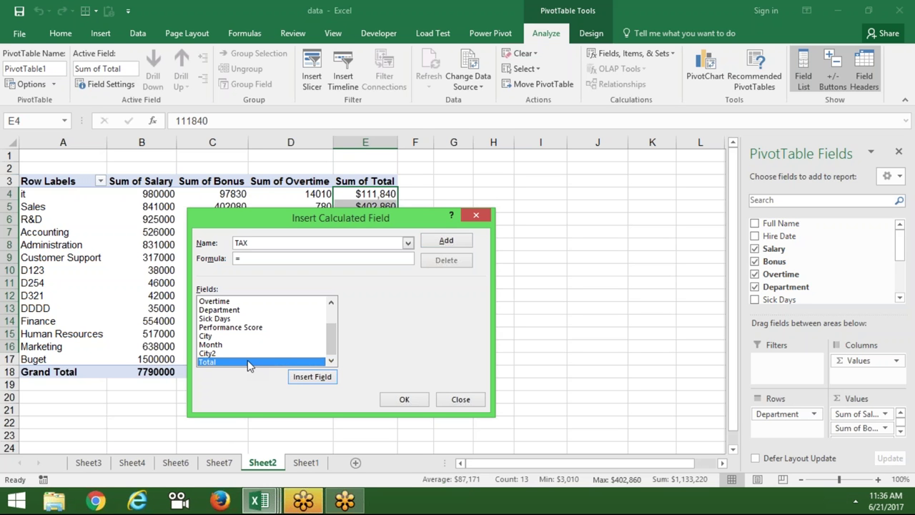
click(298, 381)
text(*15)
text(%)
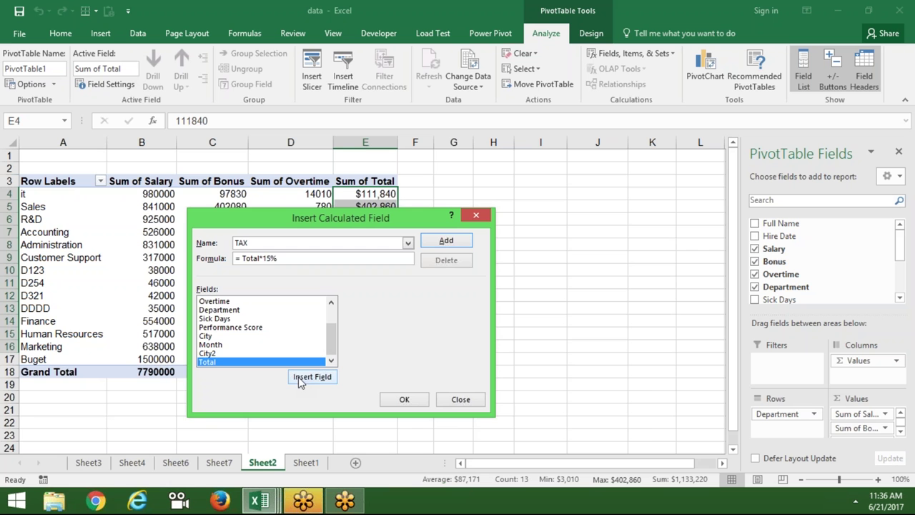
click(439, 244)
click(407, 399)
mouse_move(425, 250)
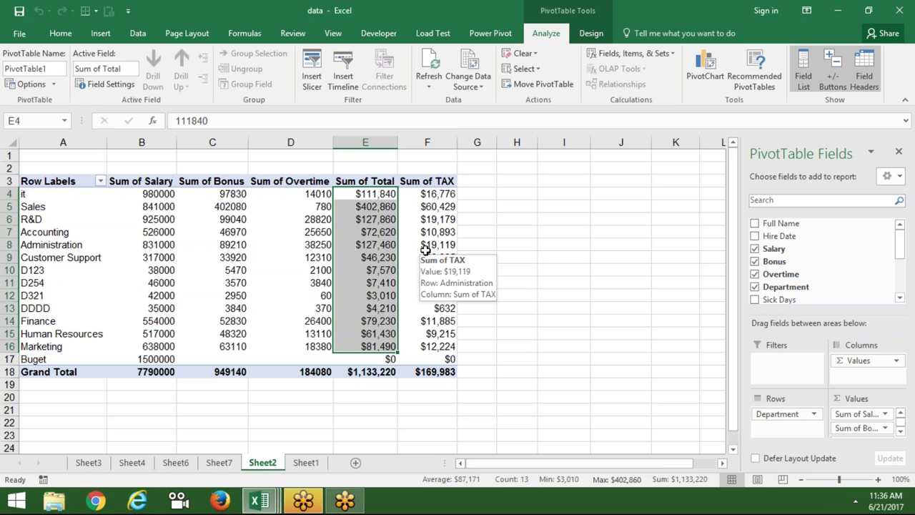
click(431, 206)
click(429, 193)
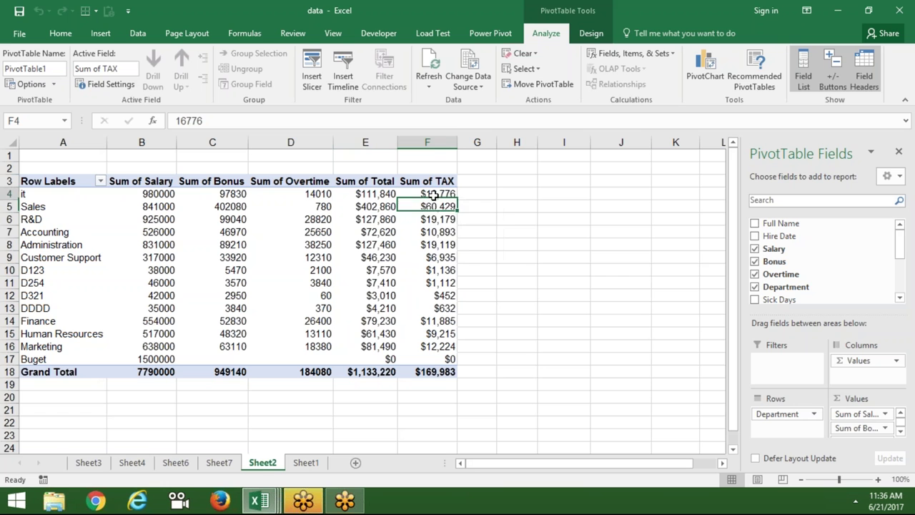
click(438, 220)
mouse_move(443, 247)
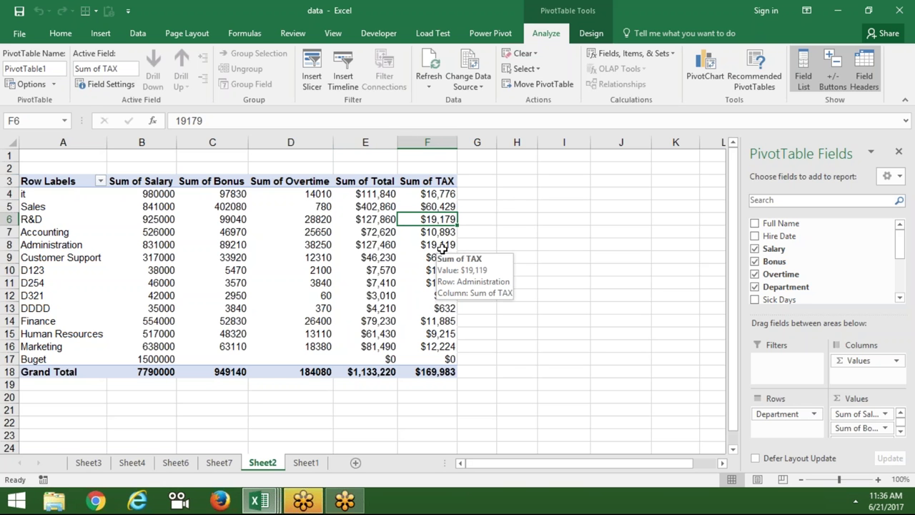